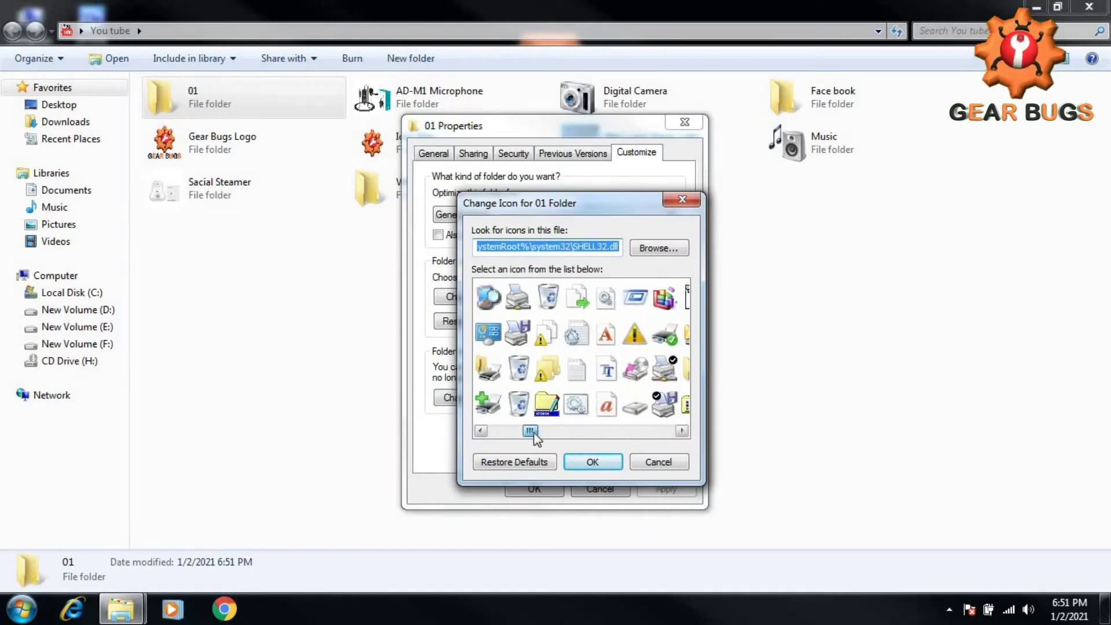
Pick a built-in icon from SHELL32.dll for the 01 folder and apply it in the folder's properties.
click(517, 403)
click(592, 461)
click(665, 488)
click(534, 489)
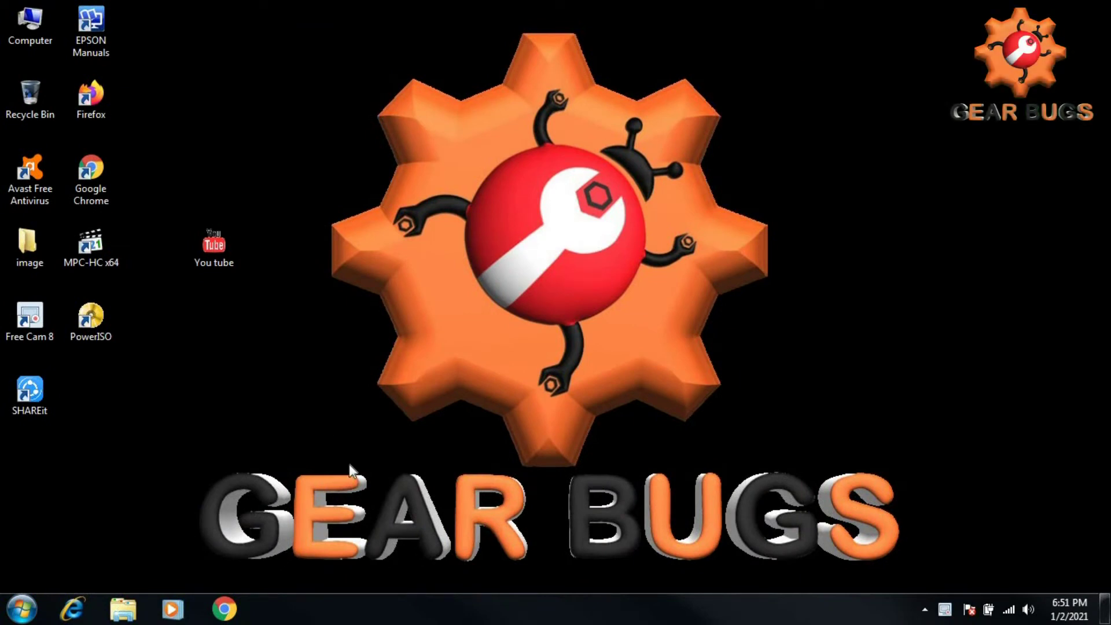
Open the You tube folder from the desktop in a maximized window and create a subfolder named 01.
double_click(219, 249)
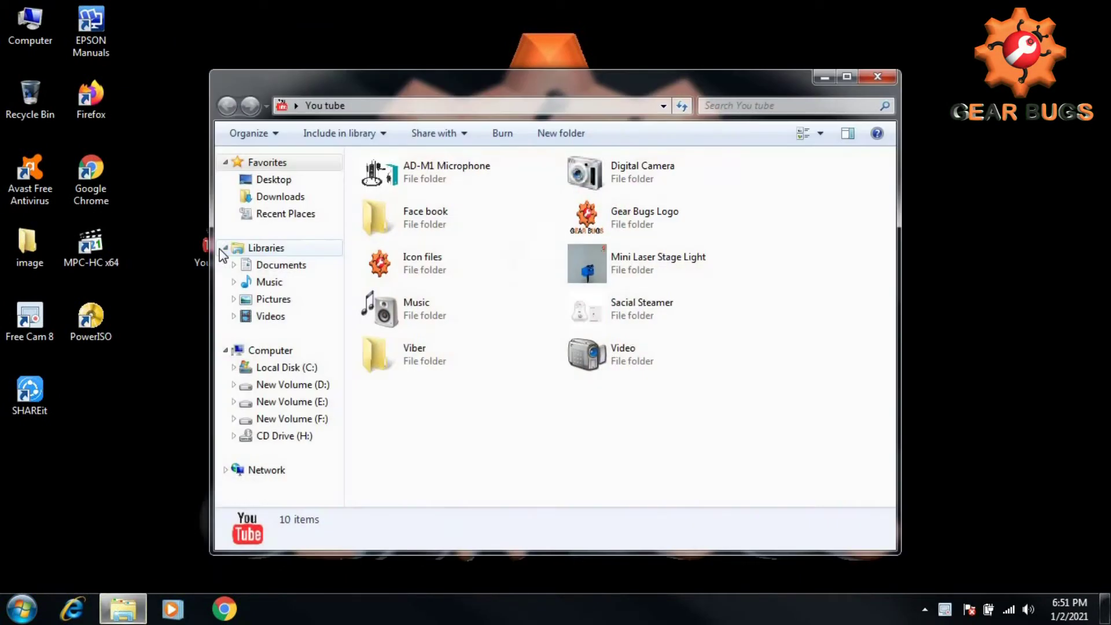
click(847, 77)
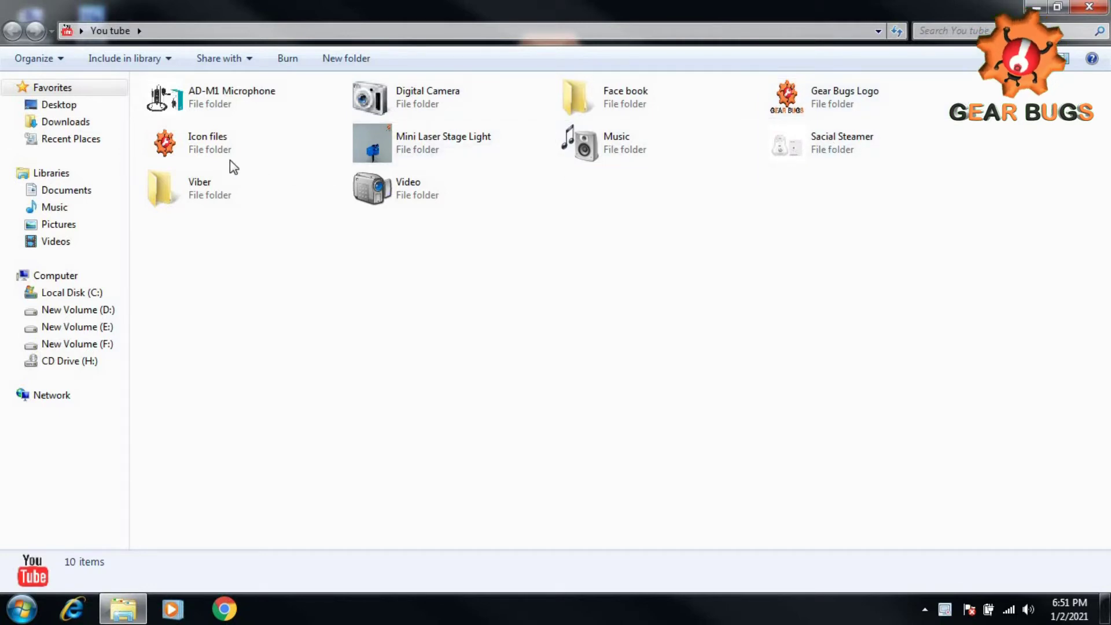
right_click(445, 335)
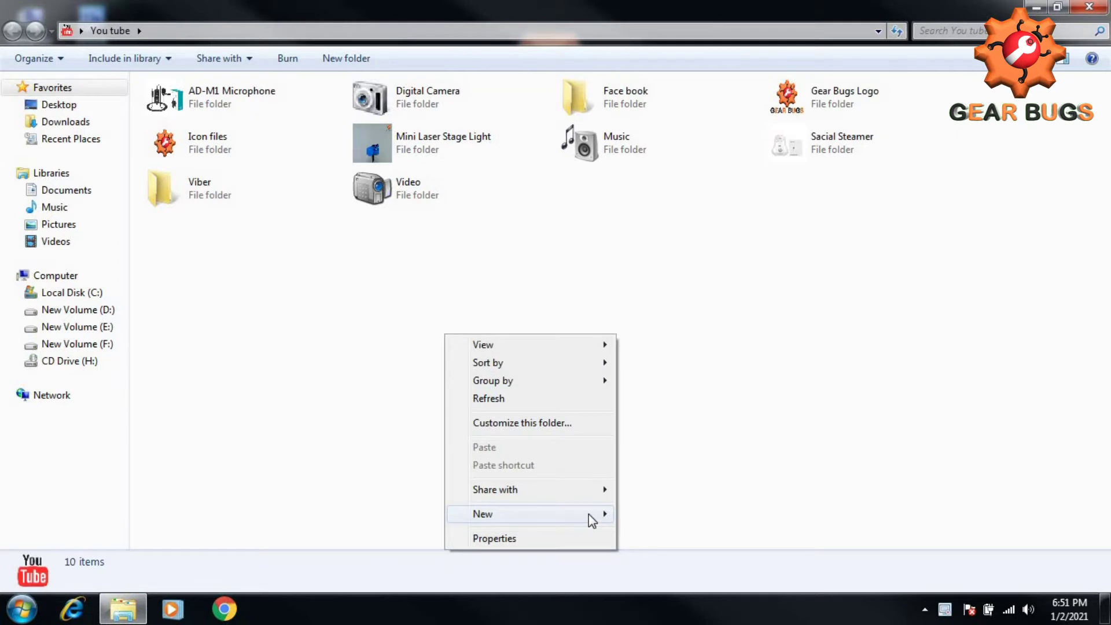
mouse_move(587, 514)
click(680, 328)
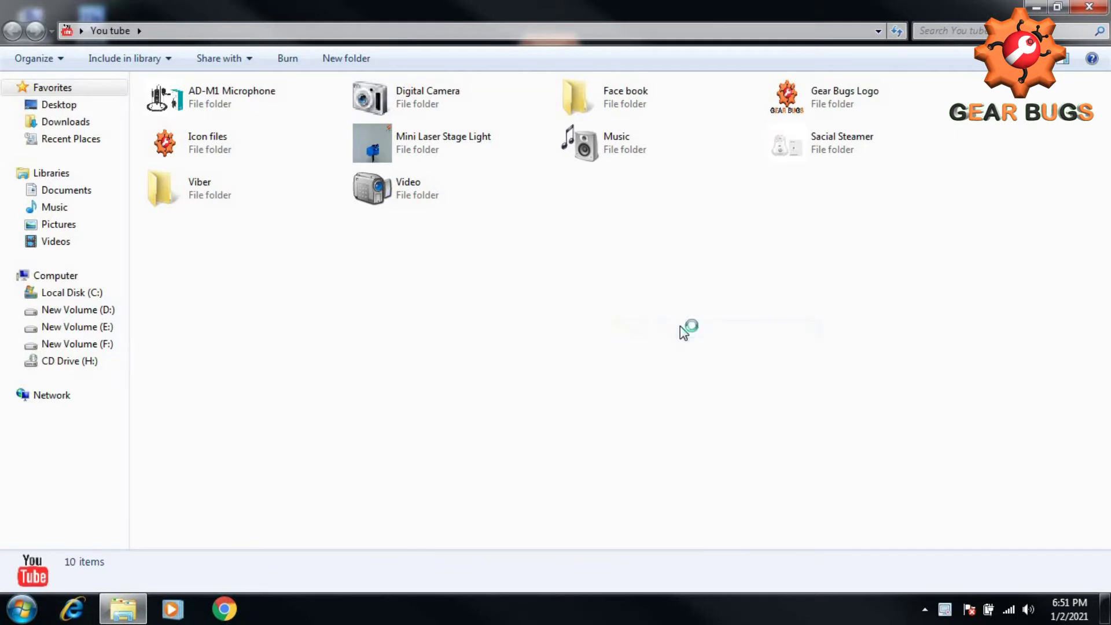
text(01)
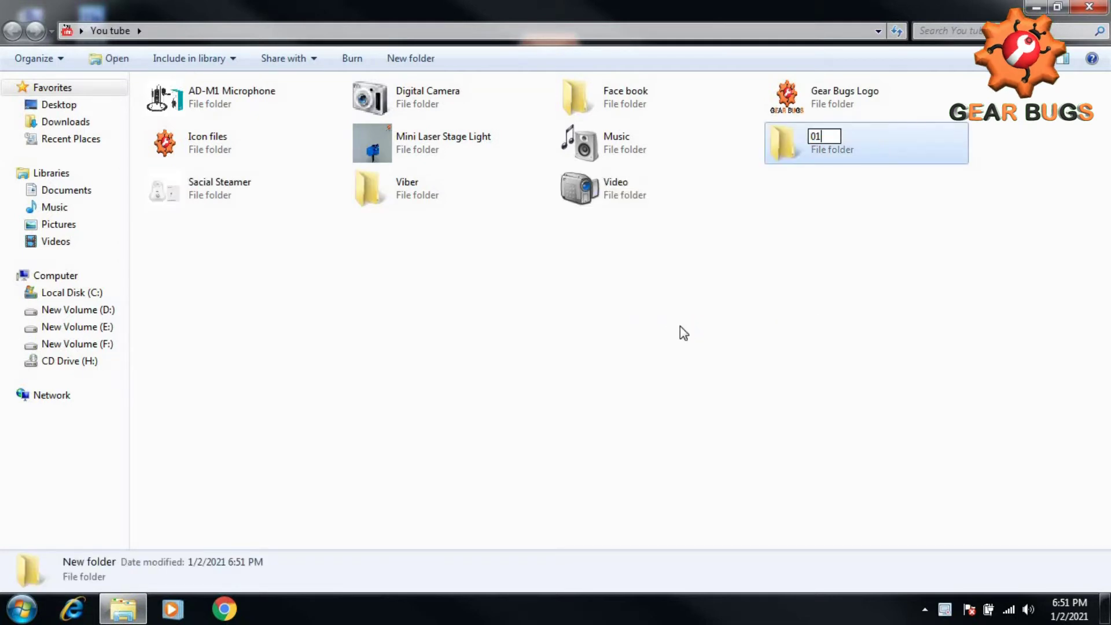
key(Return)
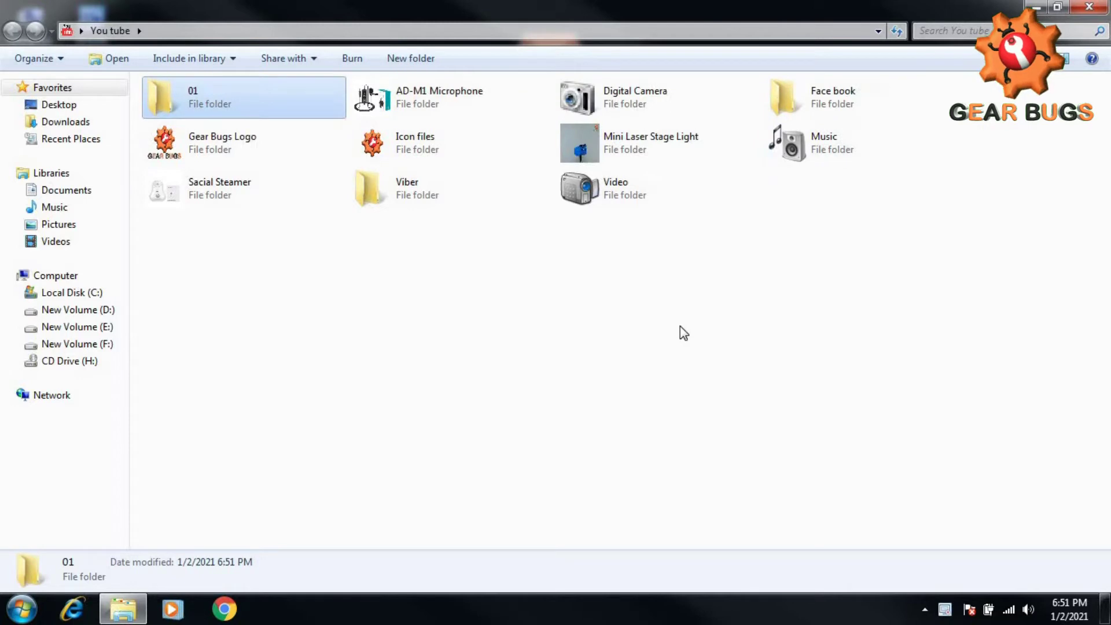
Change the 01 folder's icon to the built-in green tree from SHELL32.dll.
right_click(202, 98)
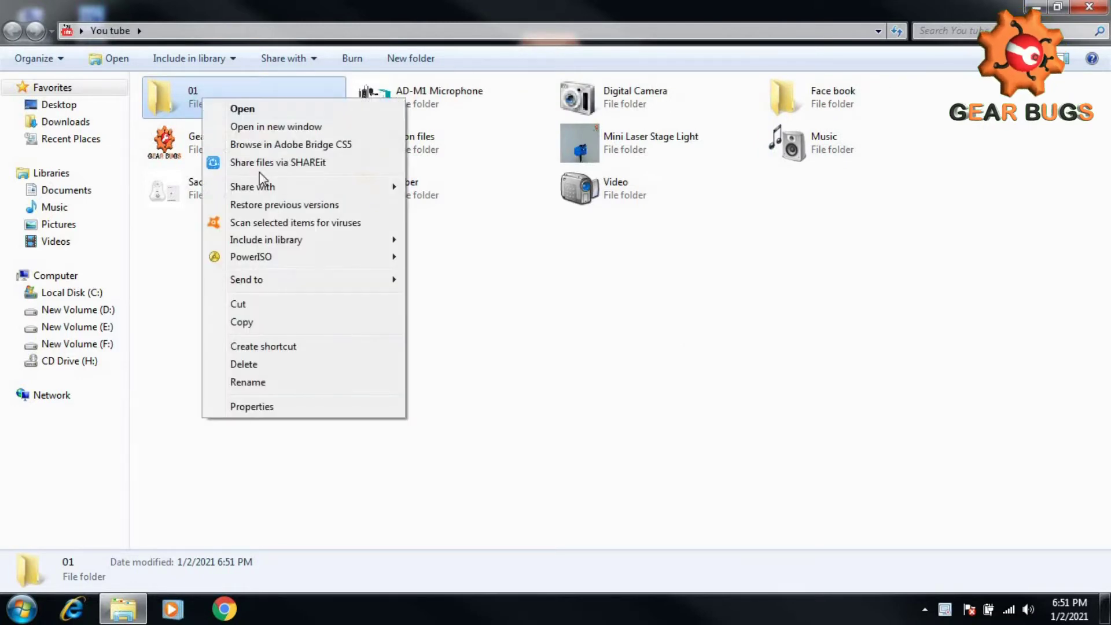
click(315, 408)
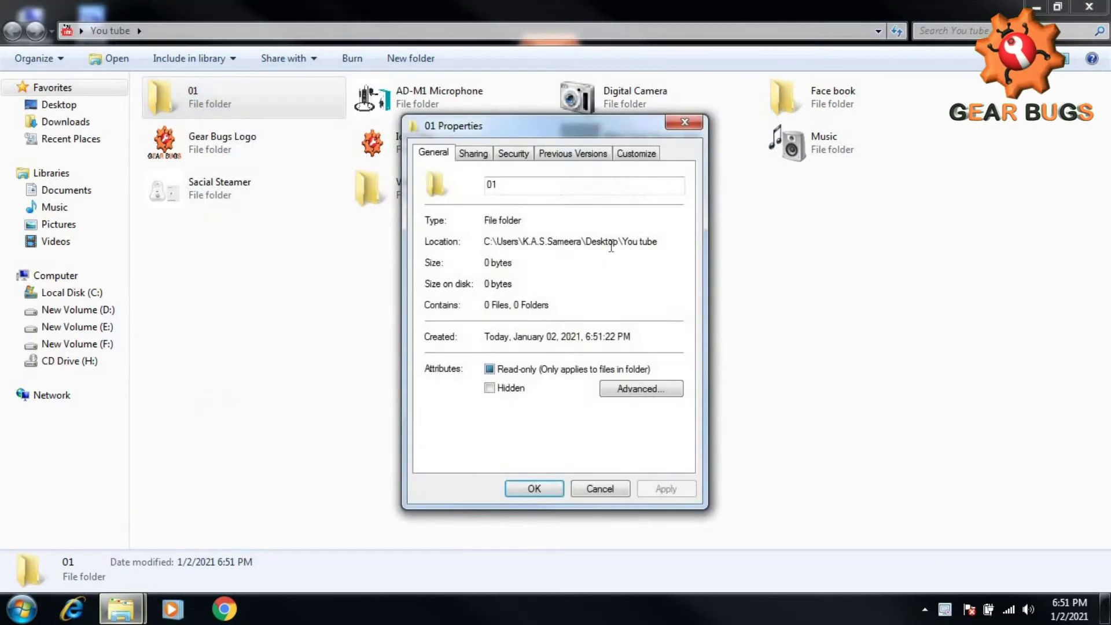
click(637, 154)
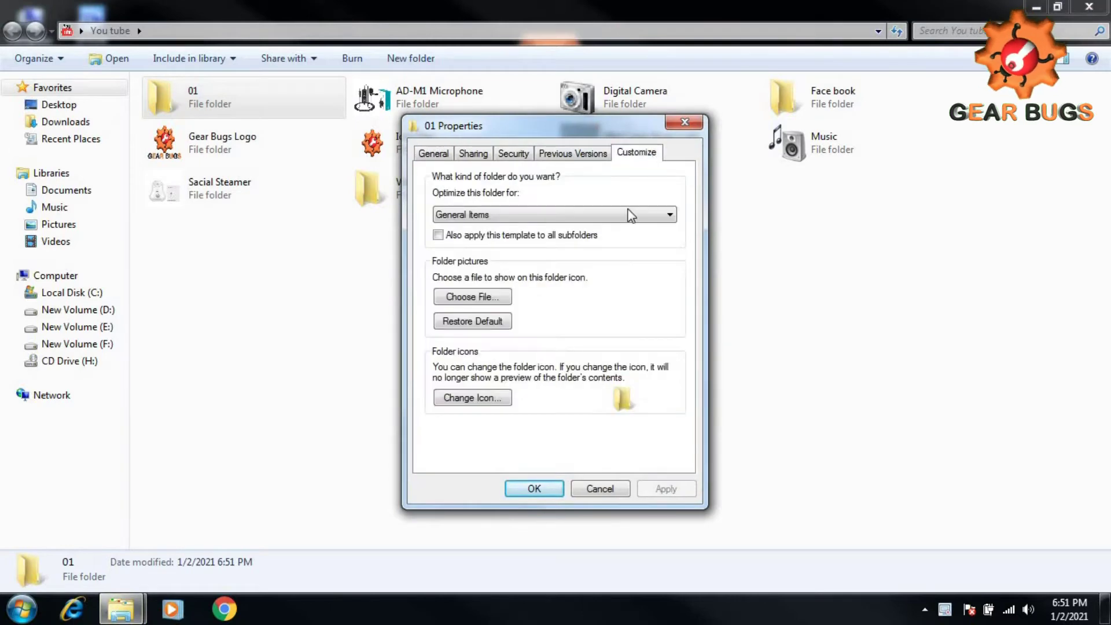
click(491, 403)
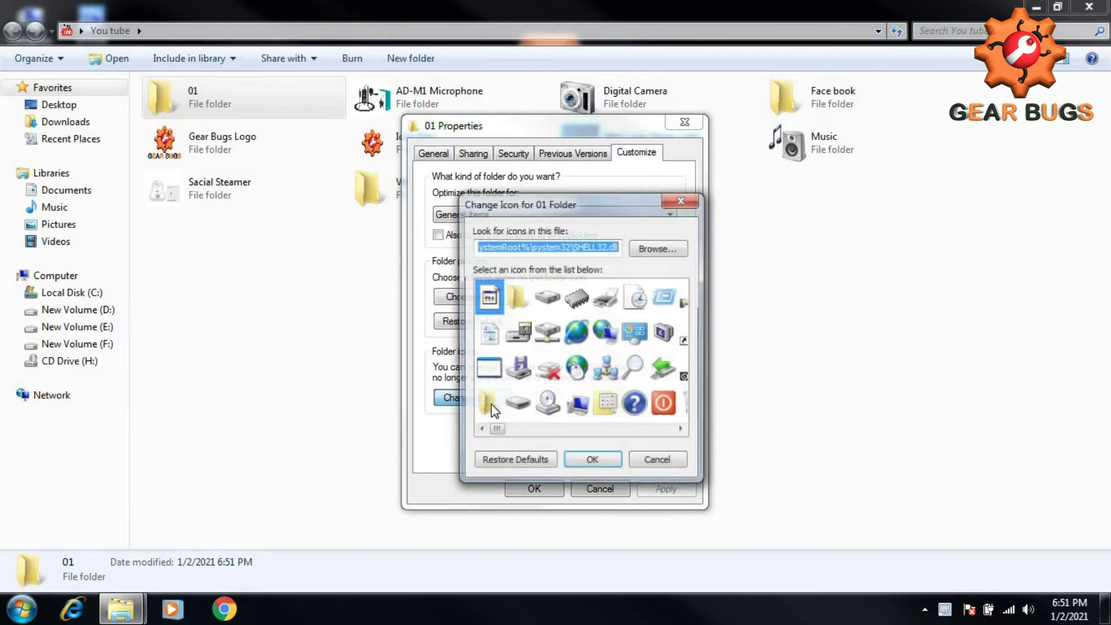
mouse_move(506, 428)
mouse_down()
mouse_move(679, 430)
mouse_move(523, 438)
mouse_up()
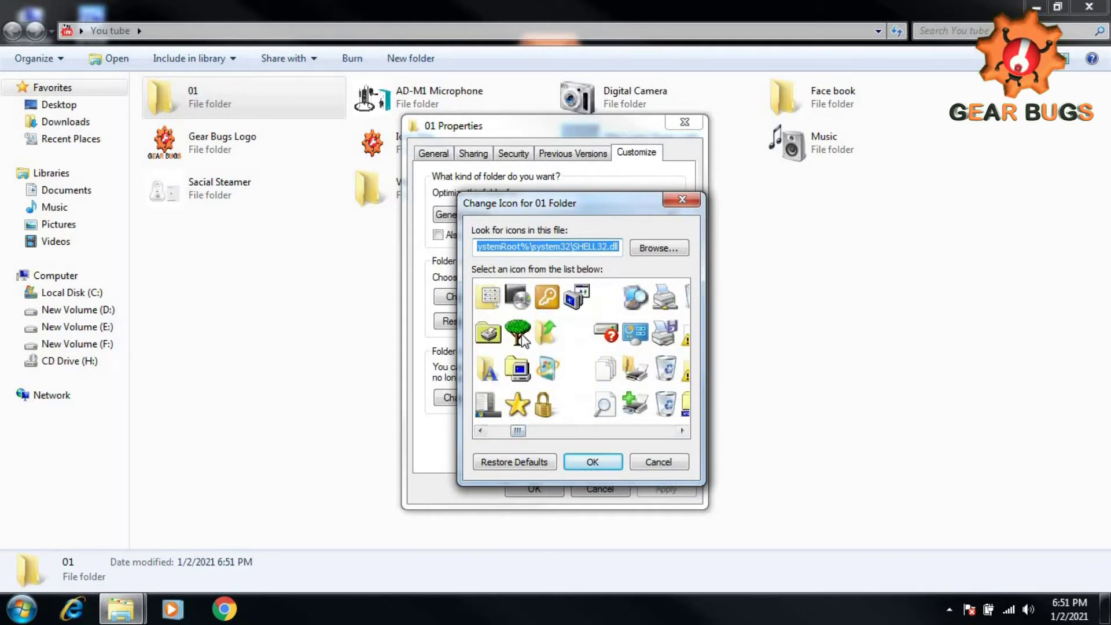
click(594, 463)
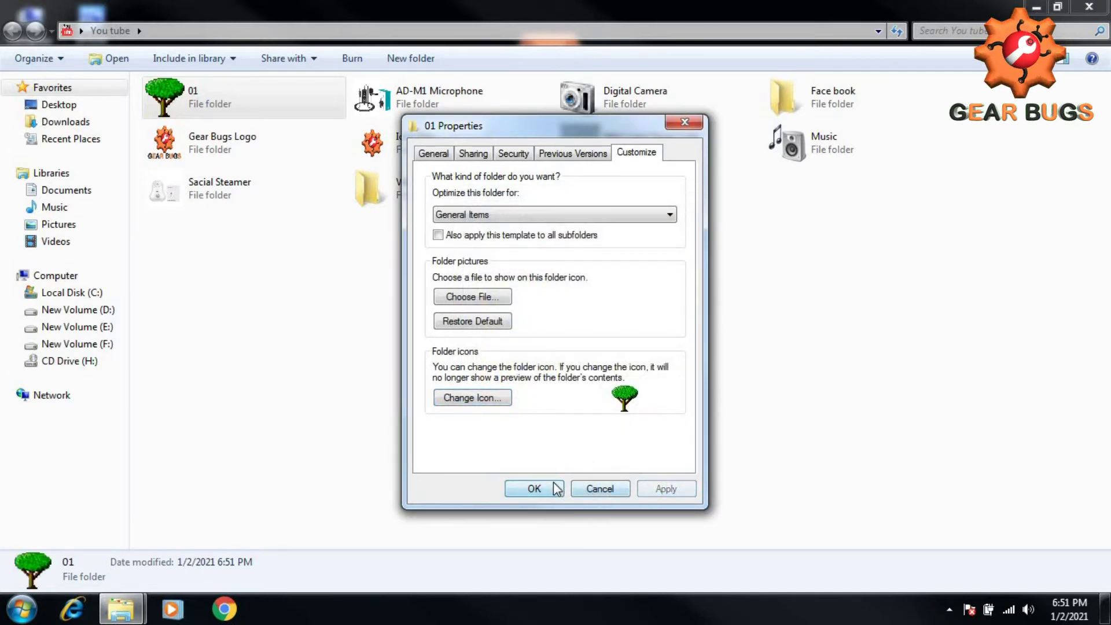
click(533, 488)
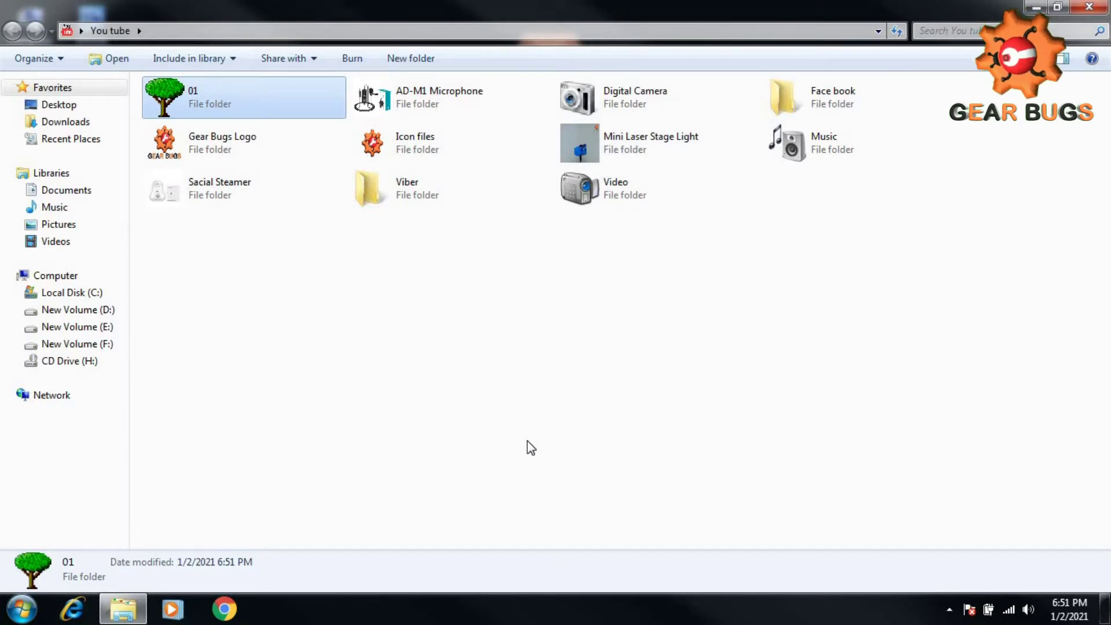
Create another new folder named "You tube" beside the 01 folder.
right_click(507, 383)
mouse_move(619, 345)
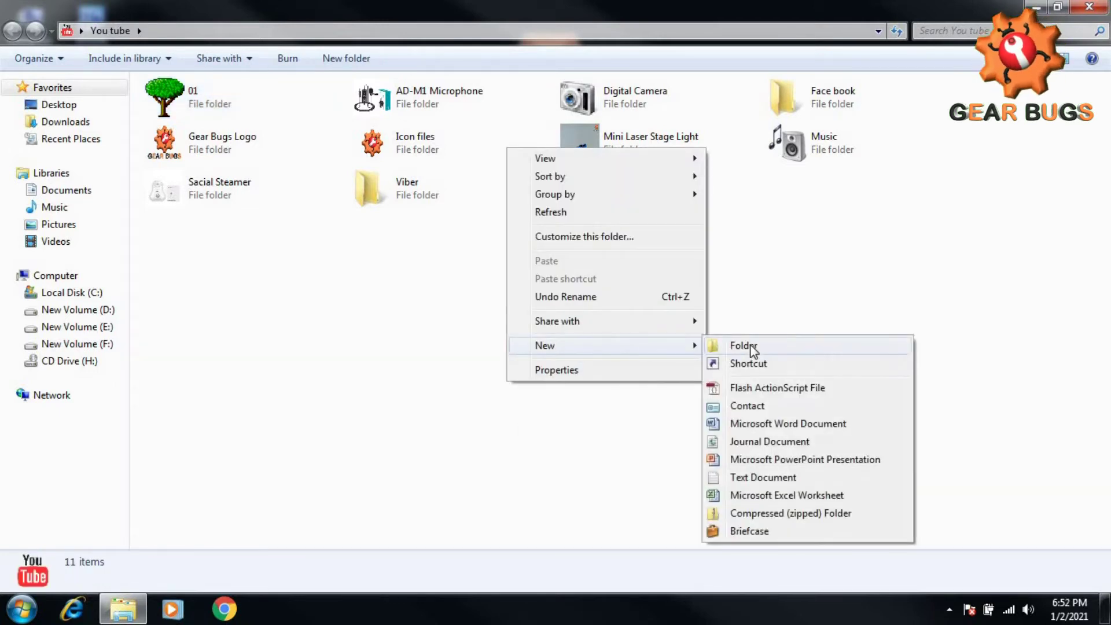
click(751, 349)
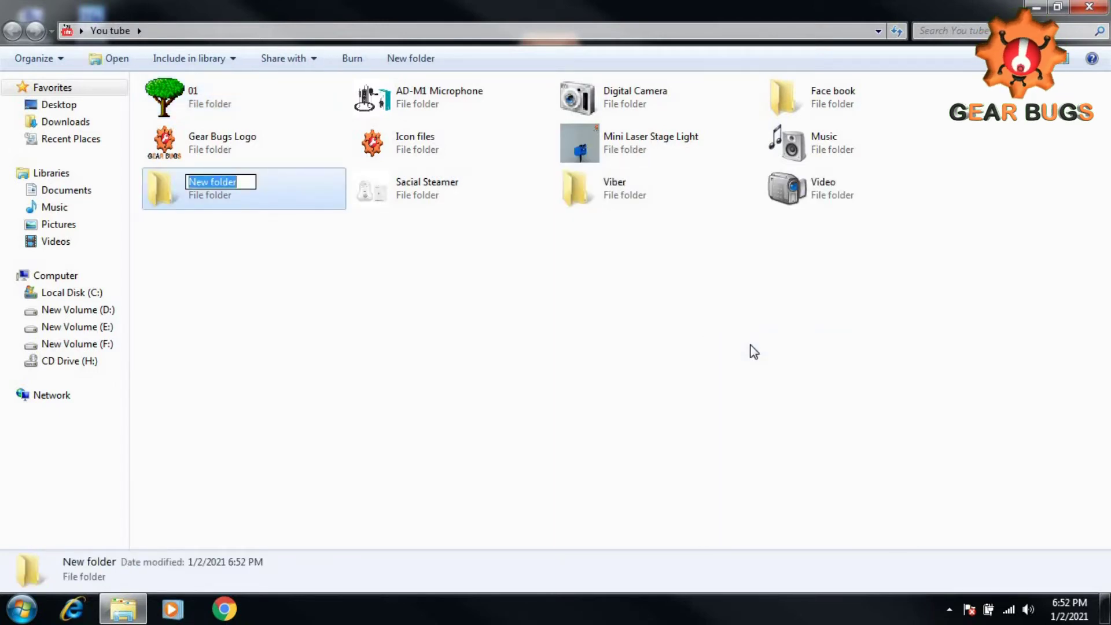
text(You tube)
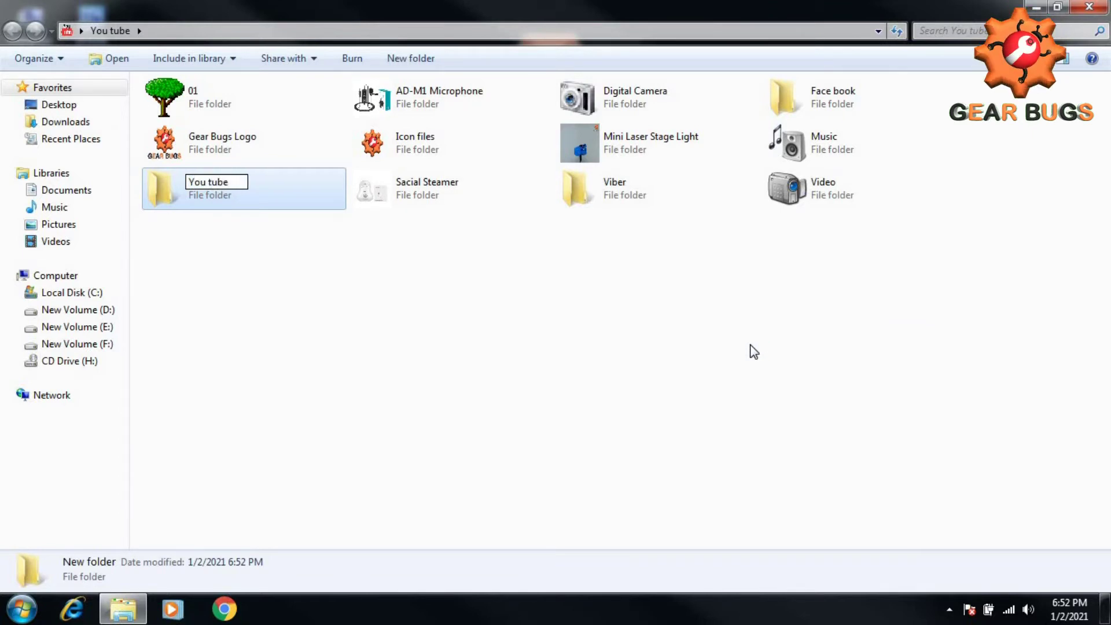
key(Return)
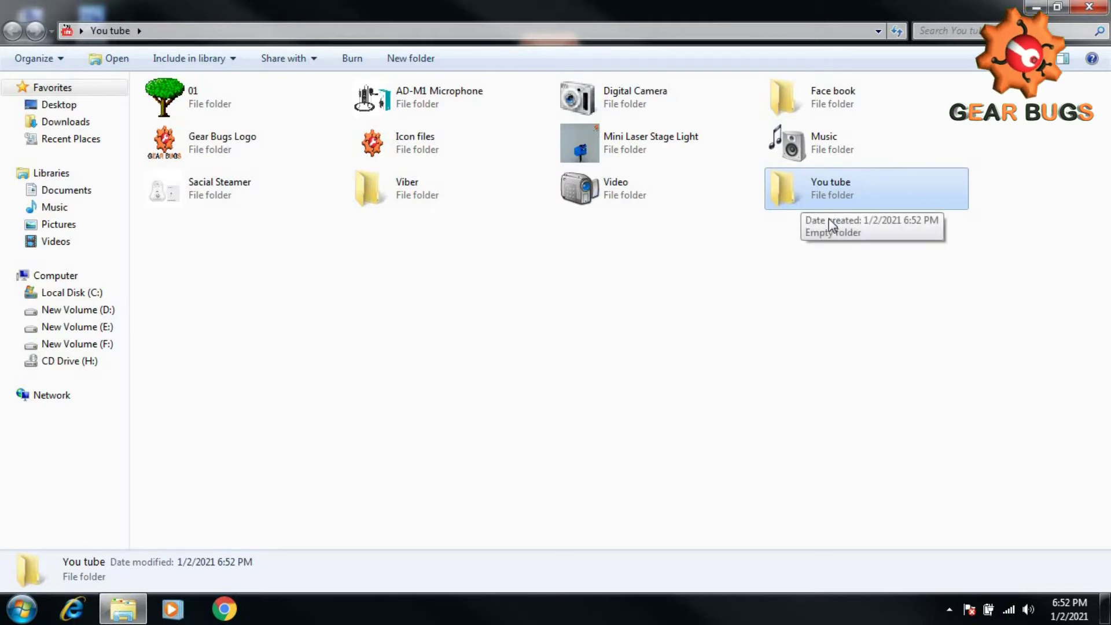
Switch to Google Chrome in a maximized window and search Google for images of "youtube".
click(1041, 6)
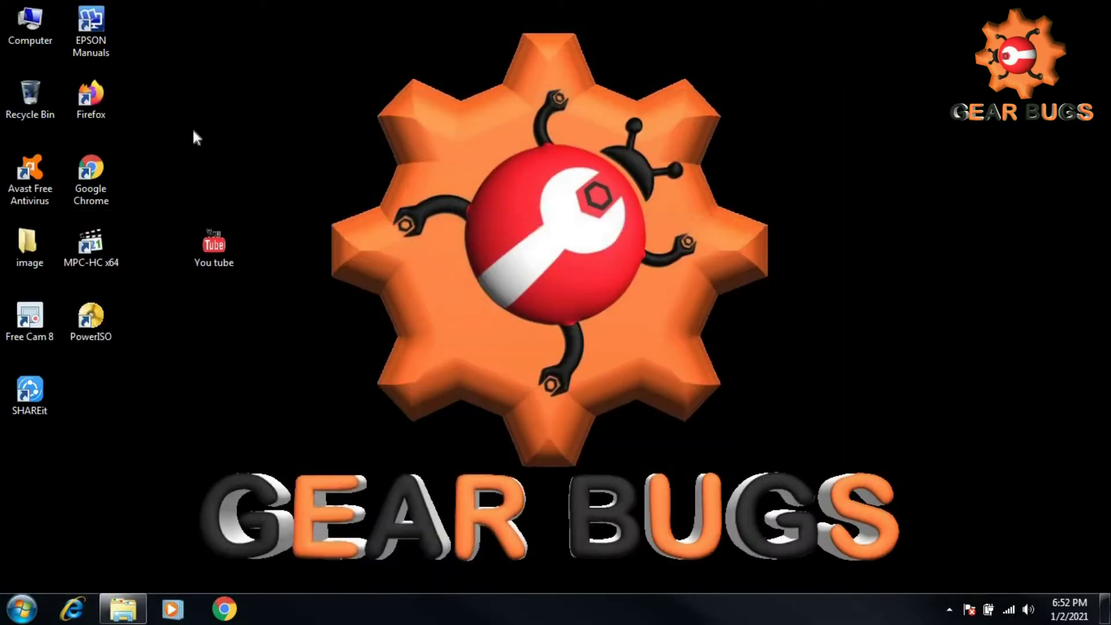
double_click(89, 177)
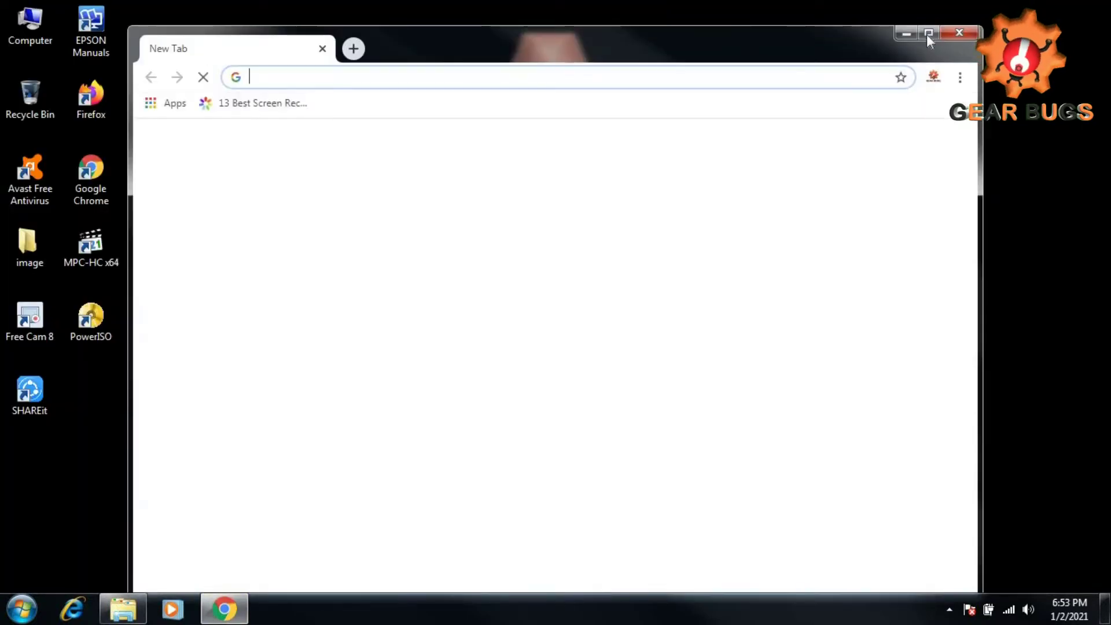
click(925, 34)
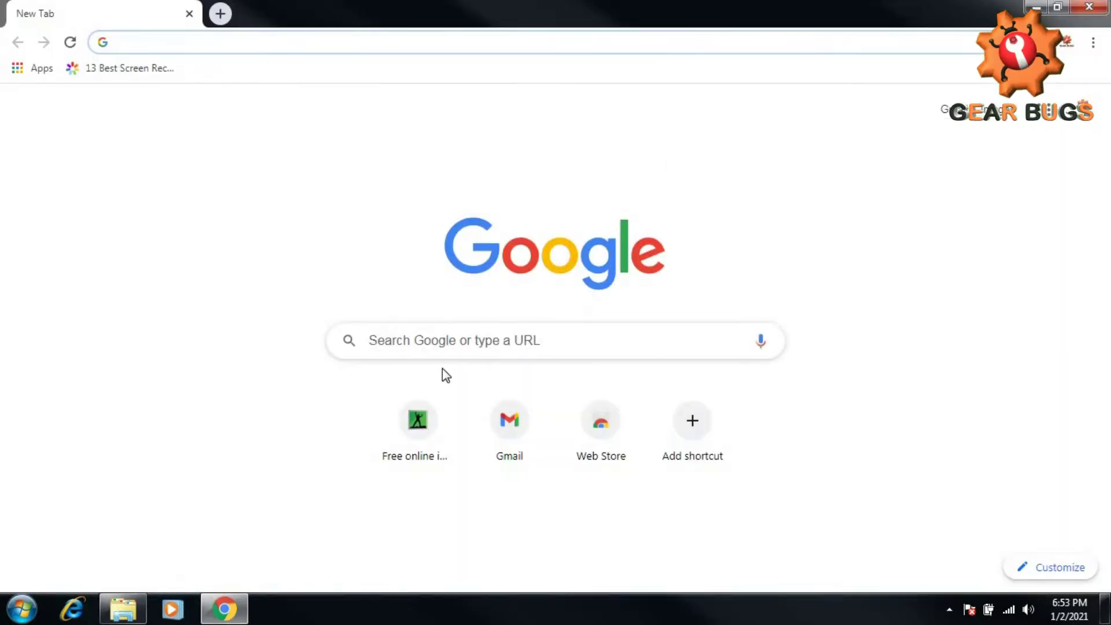
click(446, 349)
text(yo)
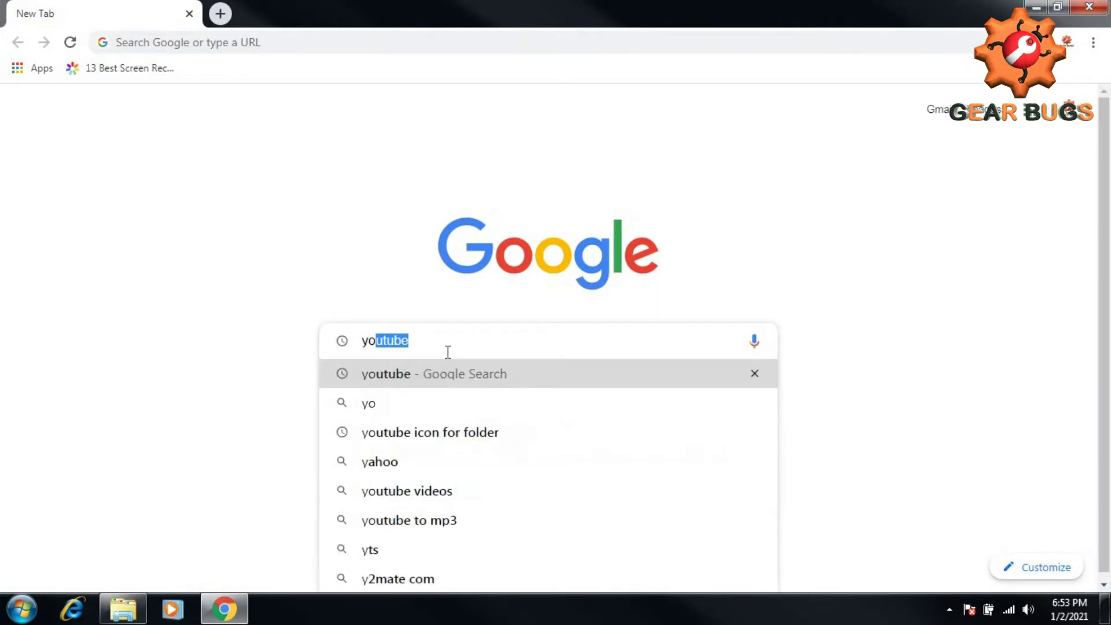
text(utube)
key(Return)
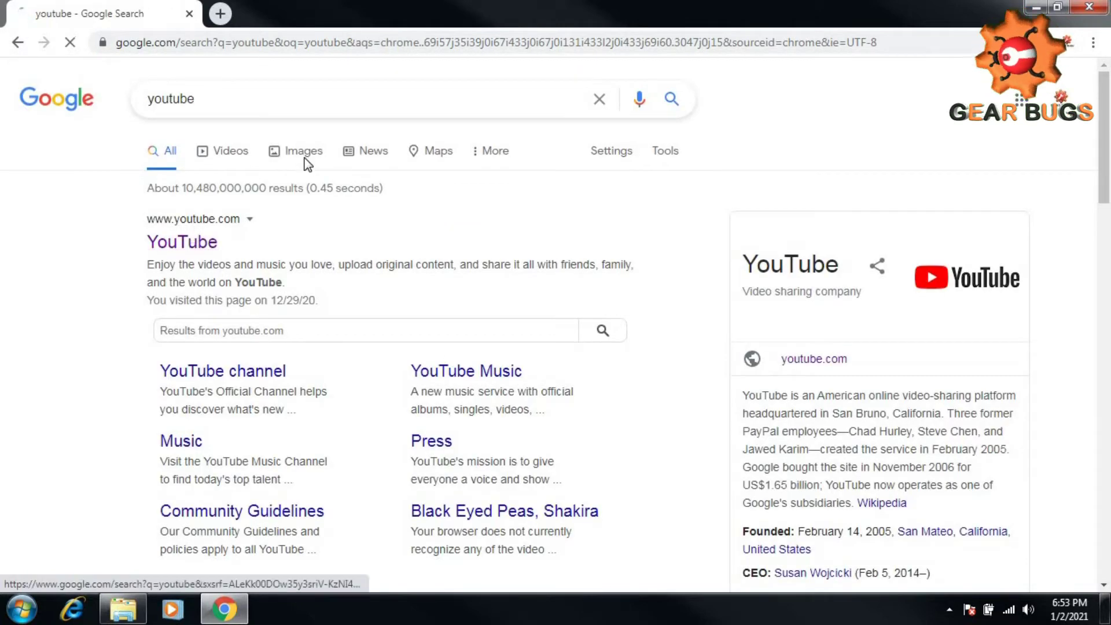
click(320, 160)
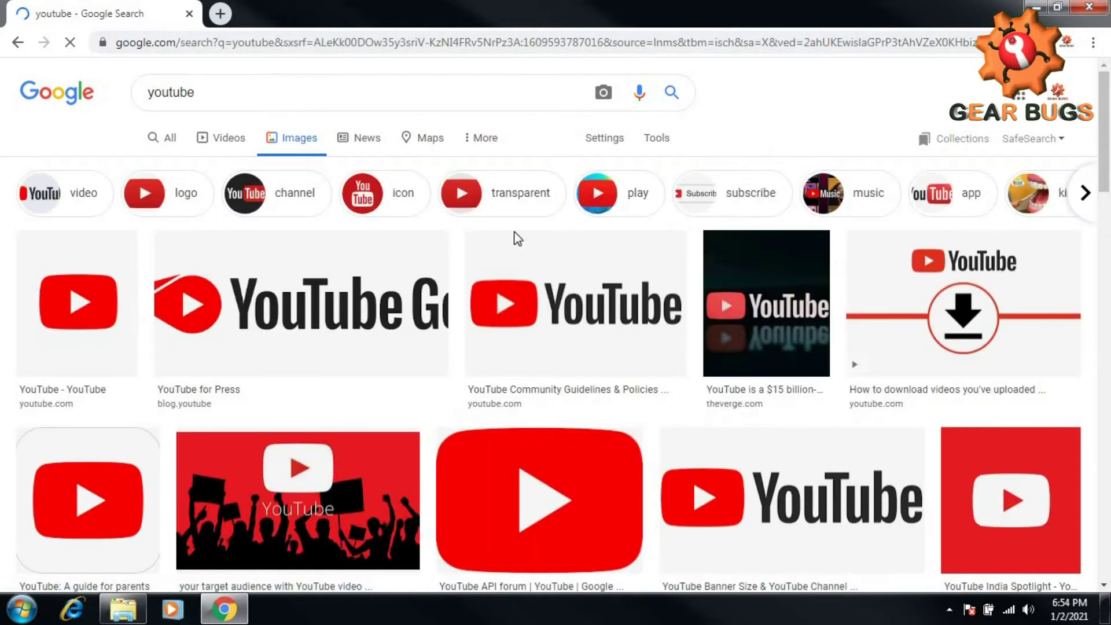
Open the large red play-button logo from the YouTube API forum result and start saving the image.
scroll(542, 333, down, 3)
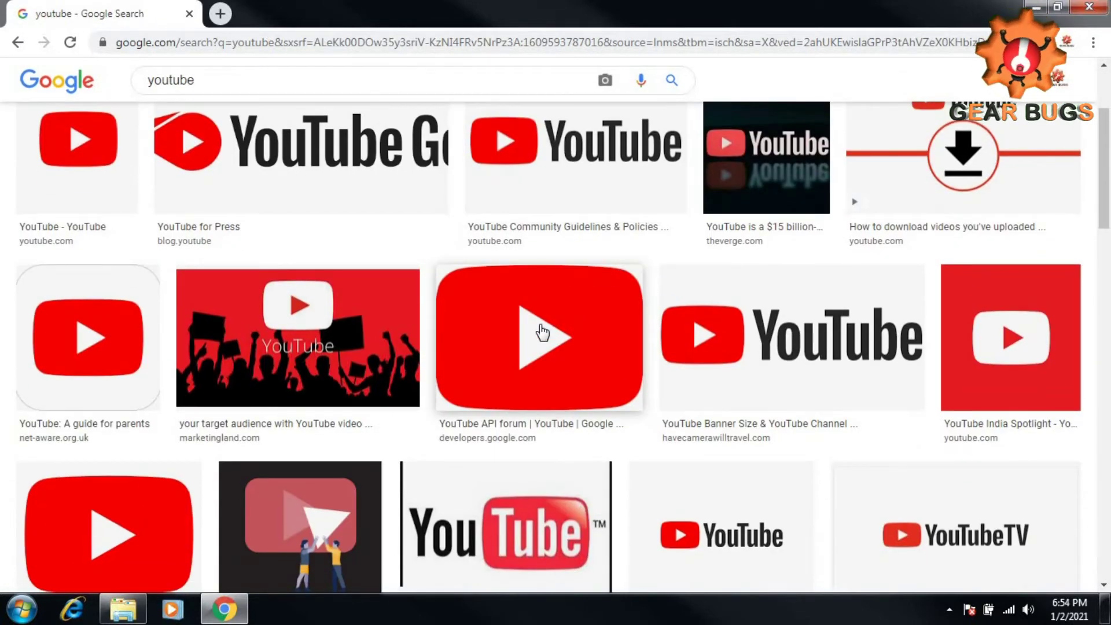
click(542, 332)
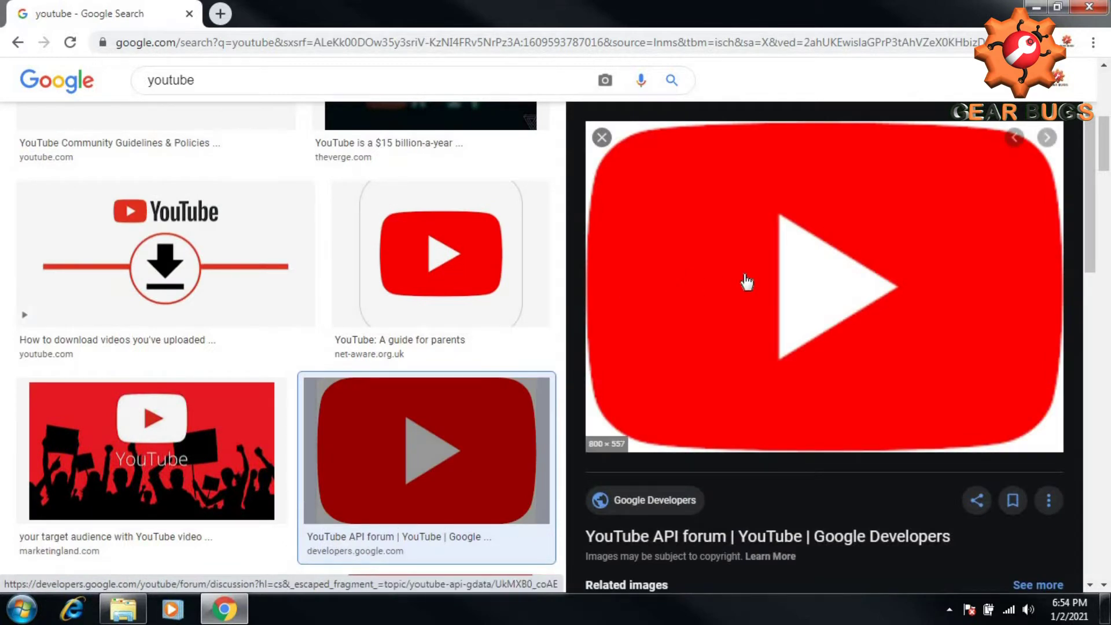
right_click(788, 273)
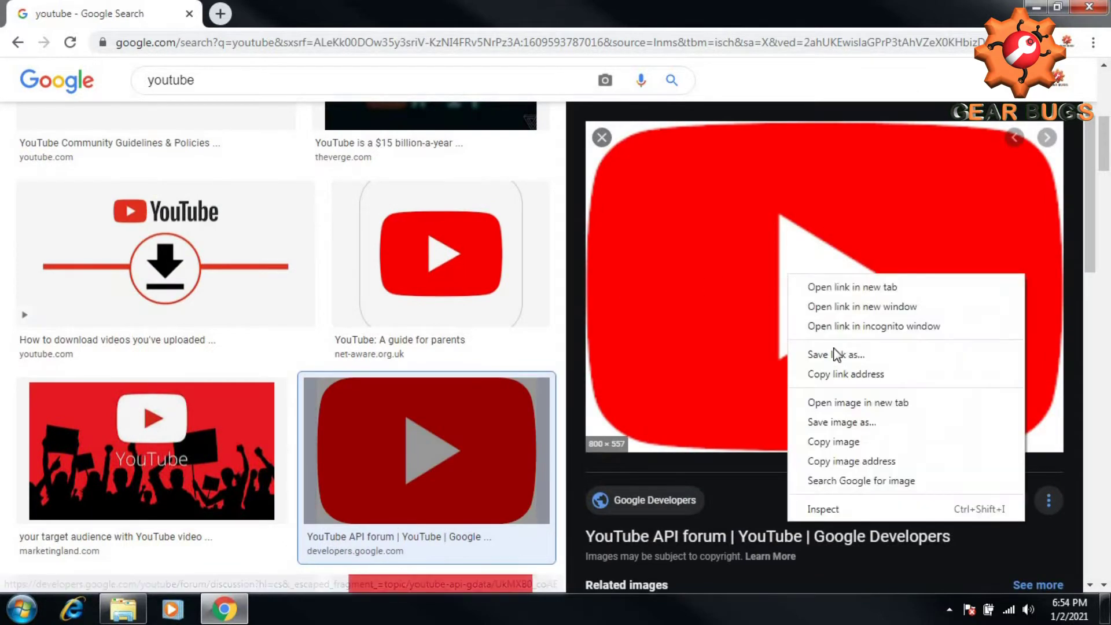
click(842, 423)
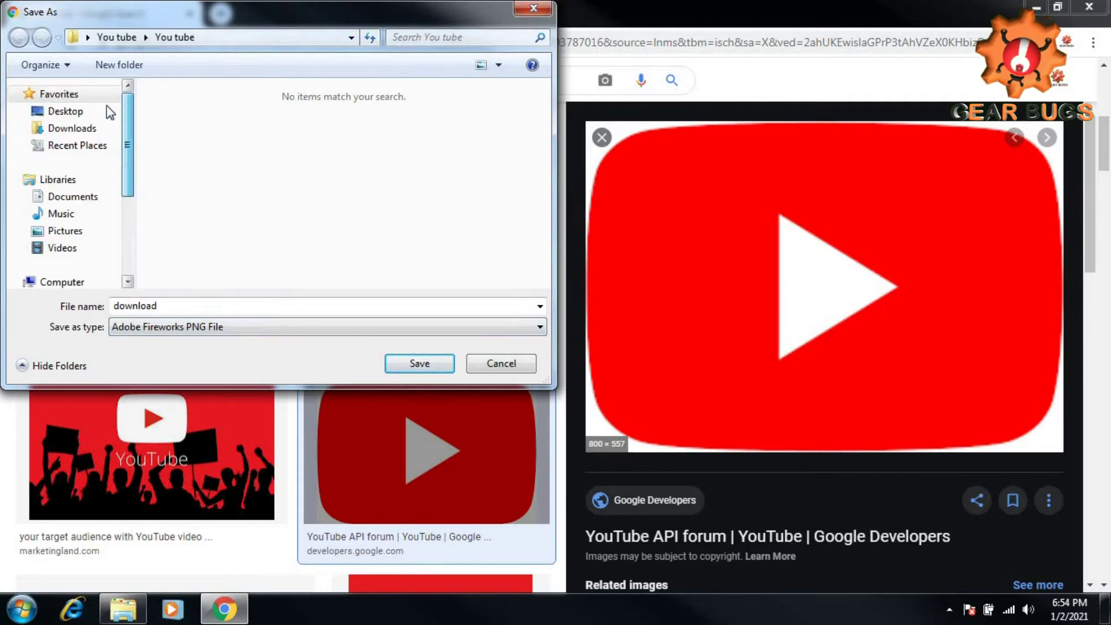
Save the logo as a PNG named "youtube" in the You tube subfolder of the desktop's You tube folder.
click(67, 117)
drag(543, 159, 547, 254)
double_click(191, 263)
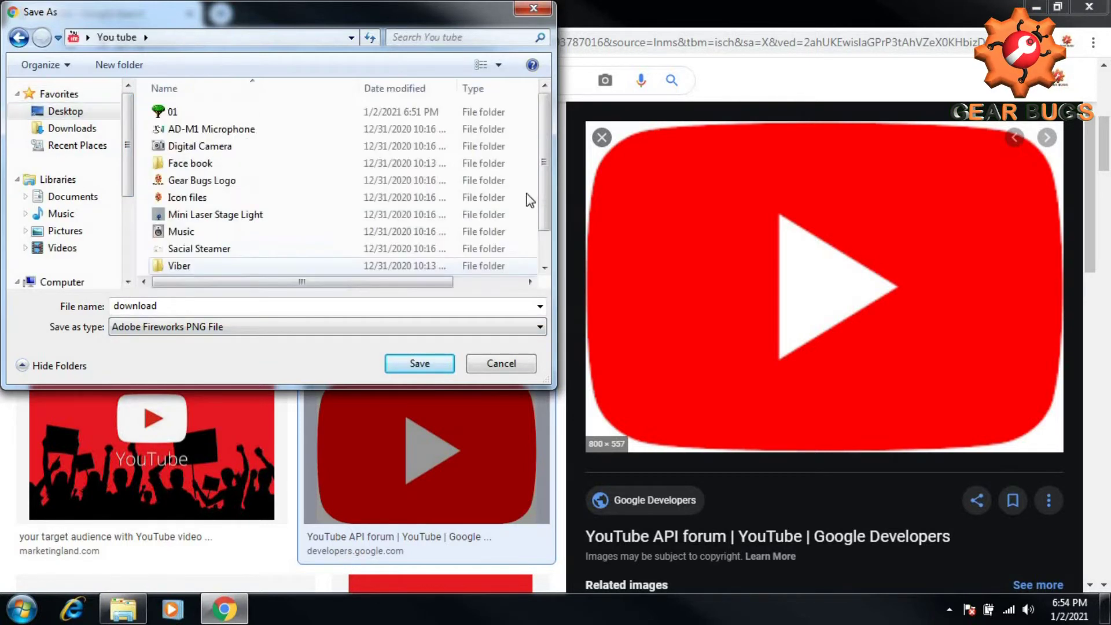
scroll(221, 254, down, 1)
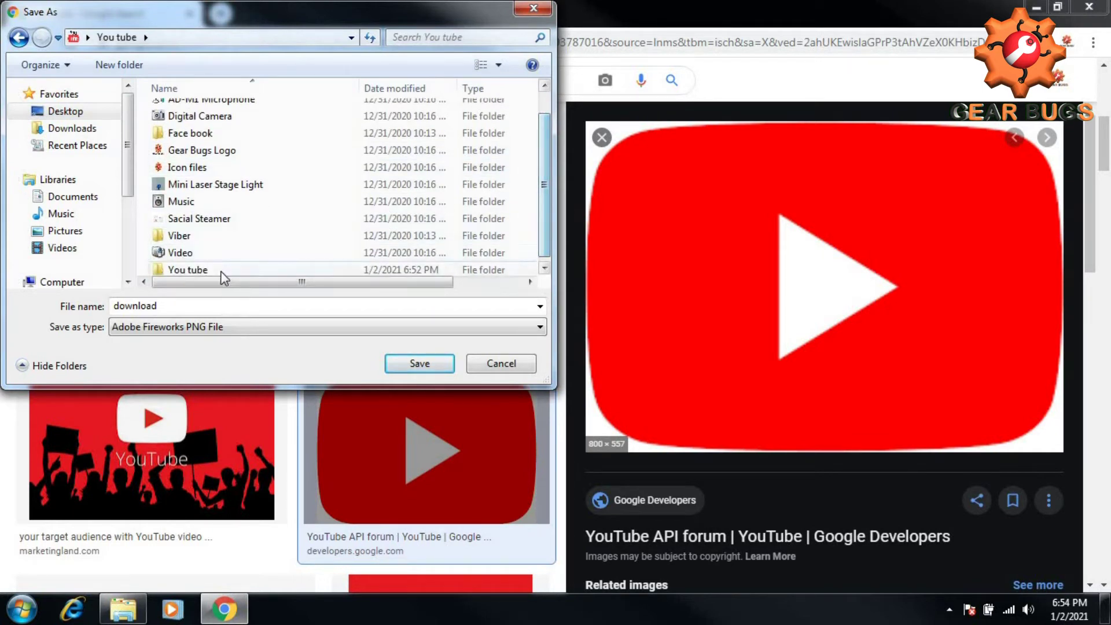
double_click(219, 270)
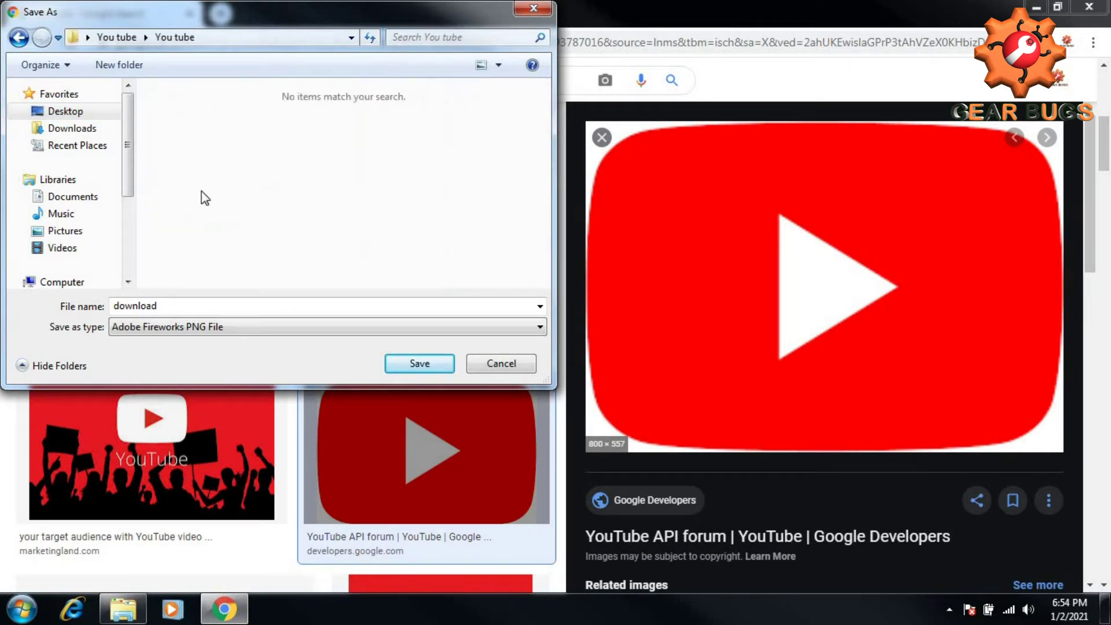
double_click(176, 303)
text(youtube)
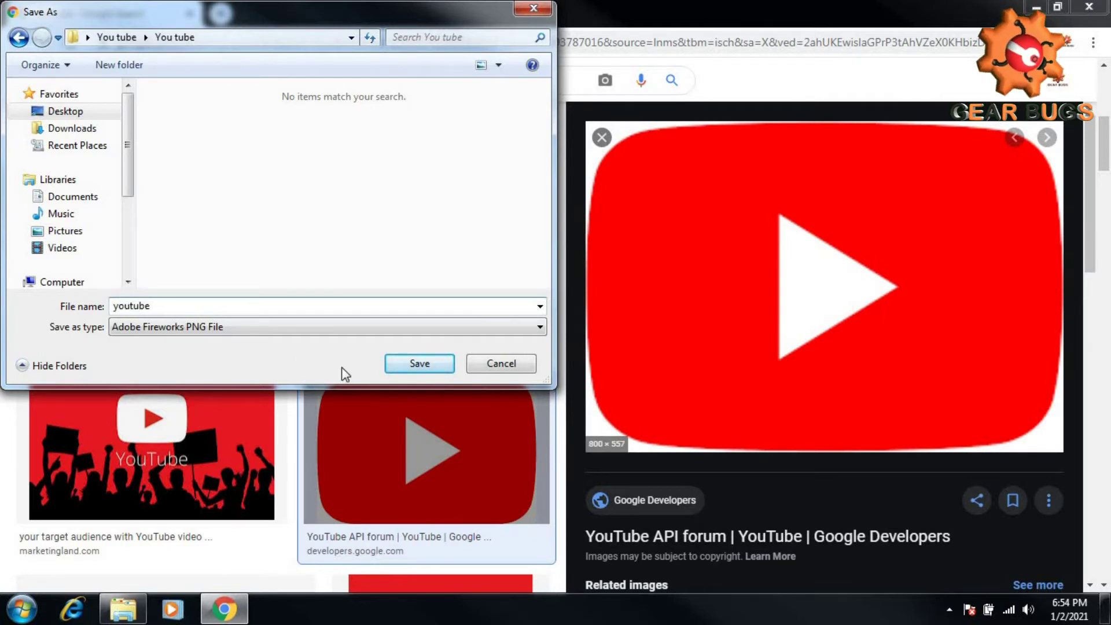
click(420, 365)
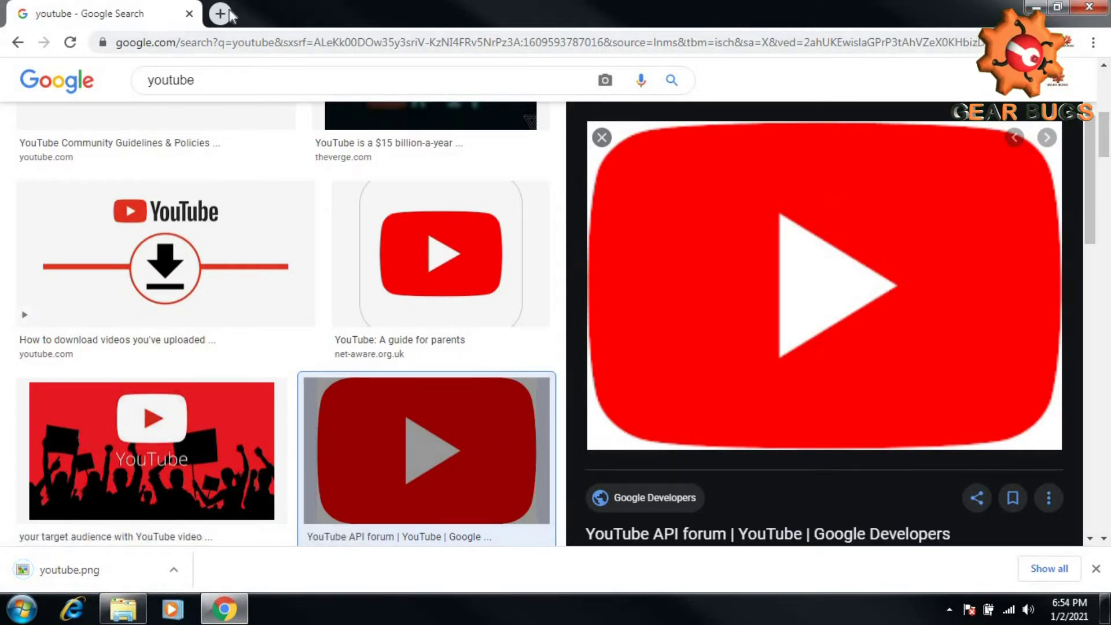
Switch to the desktop's You tube folder and open the icon selection in the properties of its You tube subfolder.
click(1036, 7)
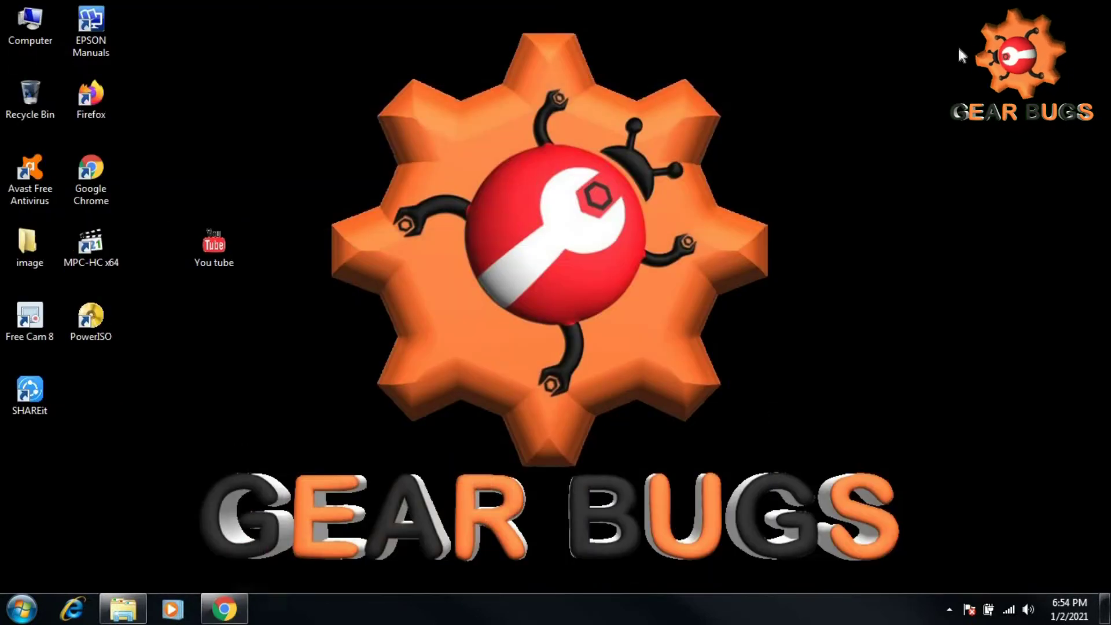
double_click(196, 256)
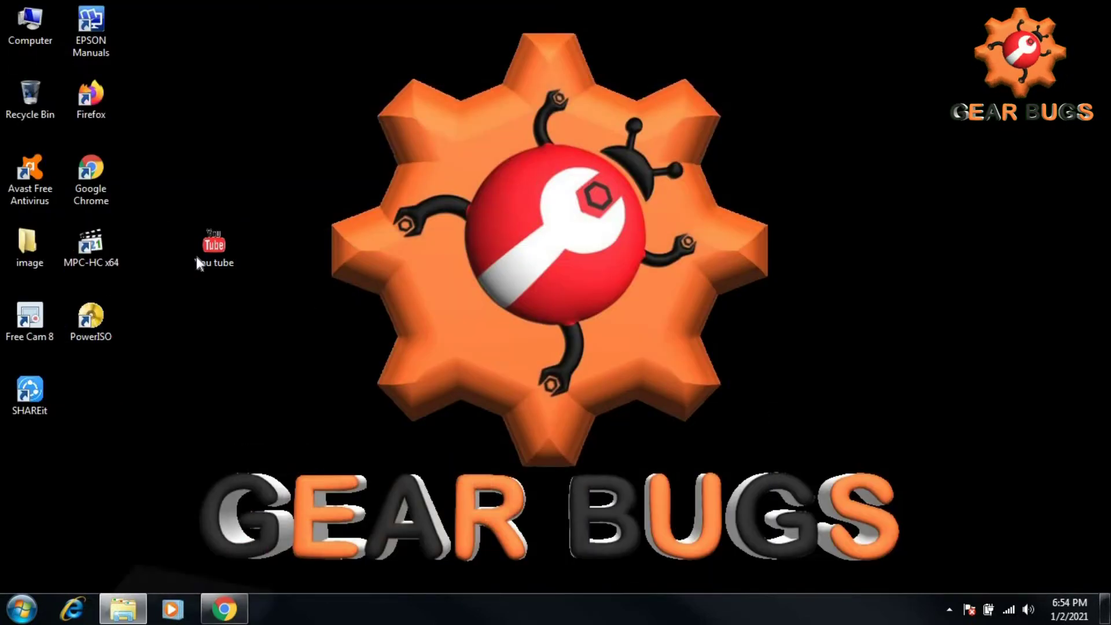
right_click(640, 407)
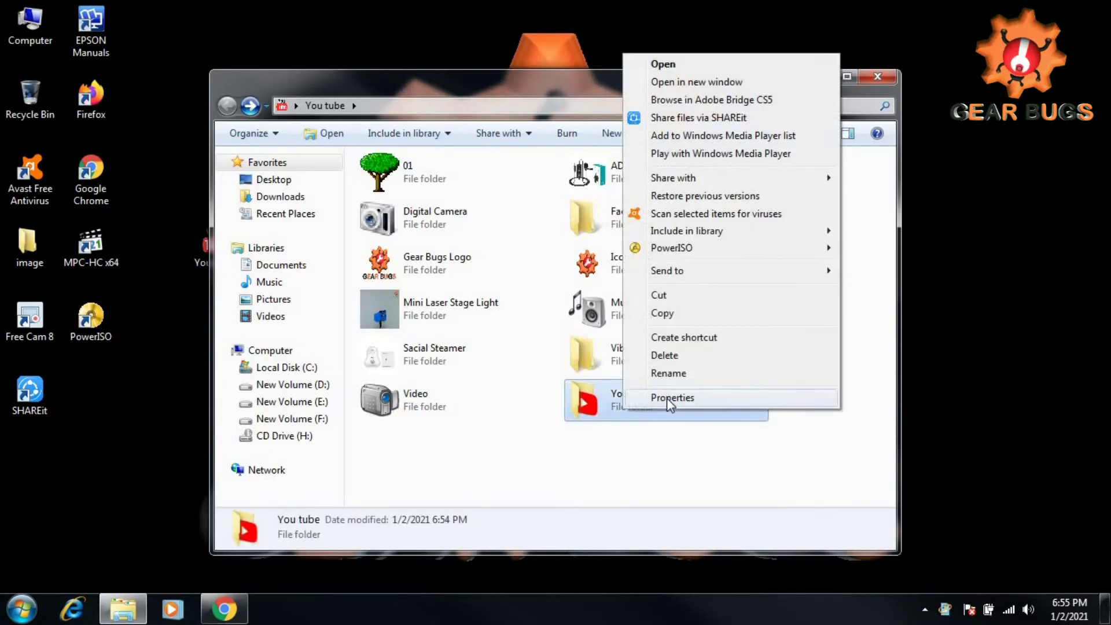
click(667, 397)
click(636, 152)
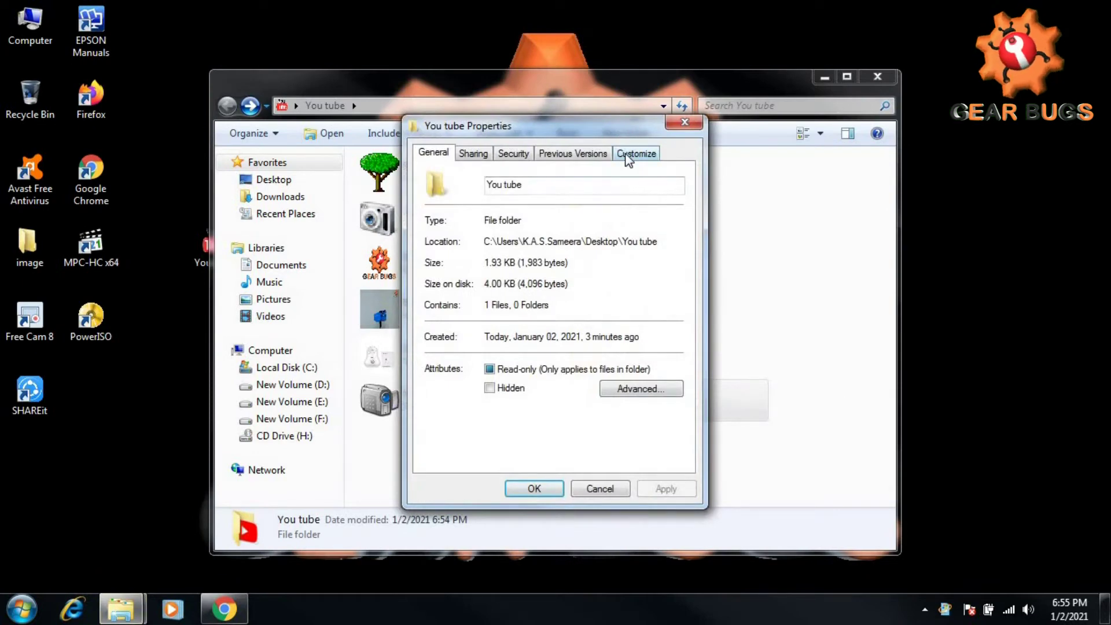
click(472, 398)
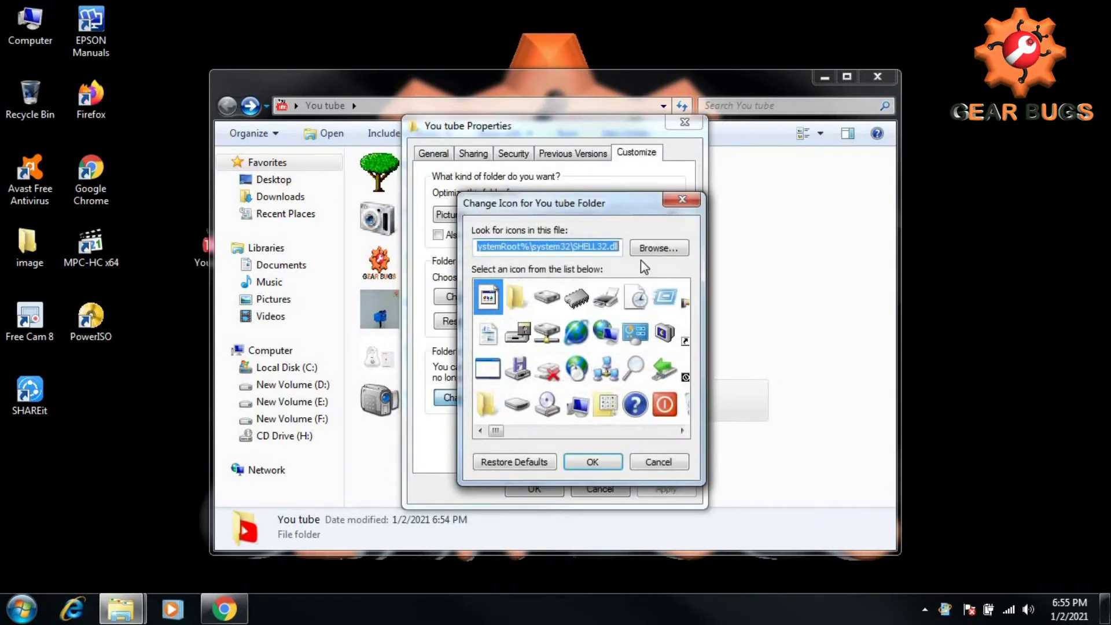
Browse for an icon file in the You tube subfolder of the desktop's You tube folder.
click(655, 248)
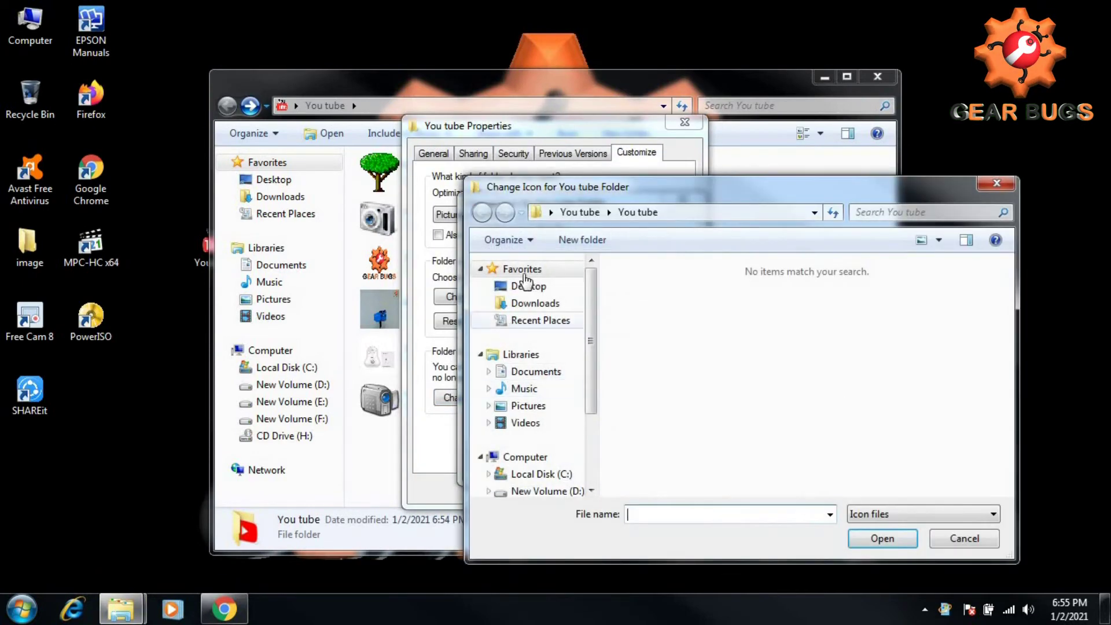
click(531, 285)
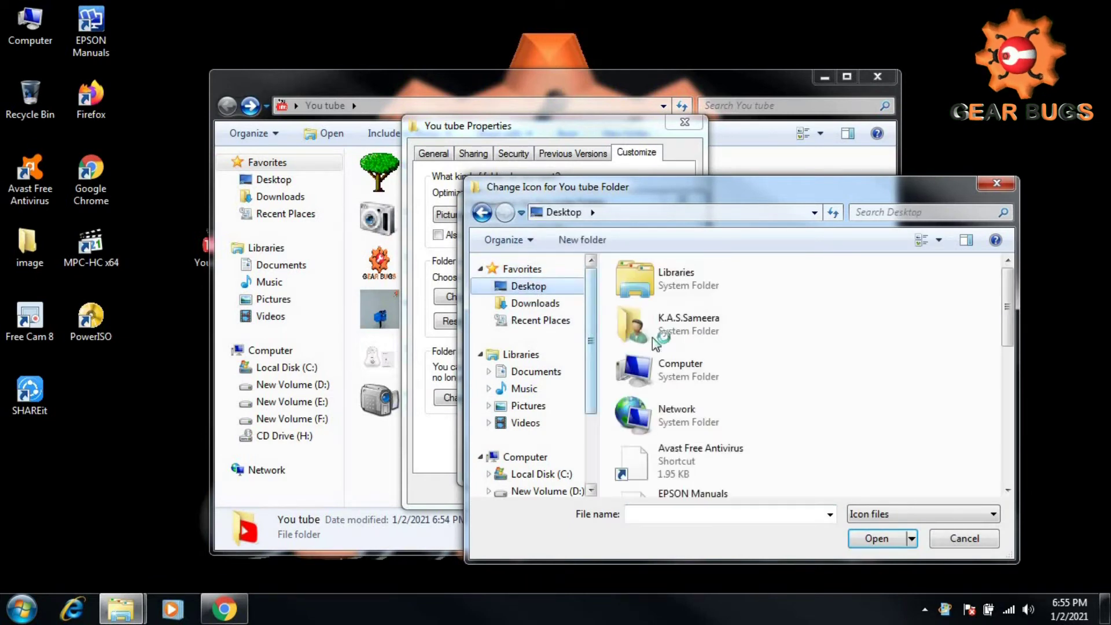
scroll(1008, 382, down, 5)
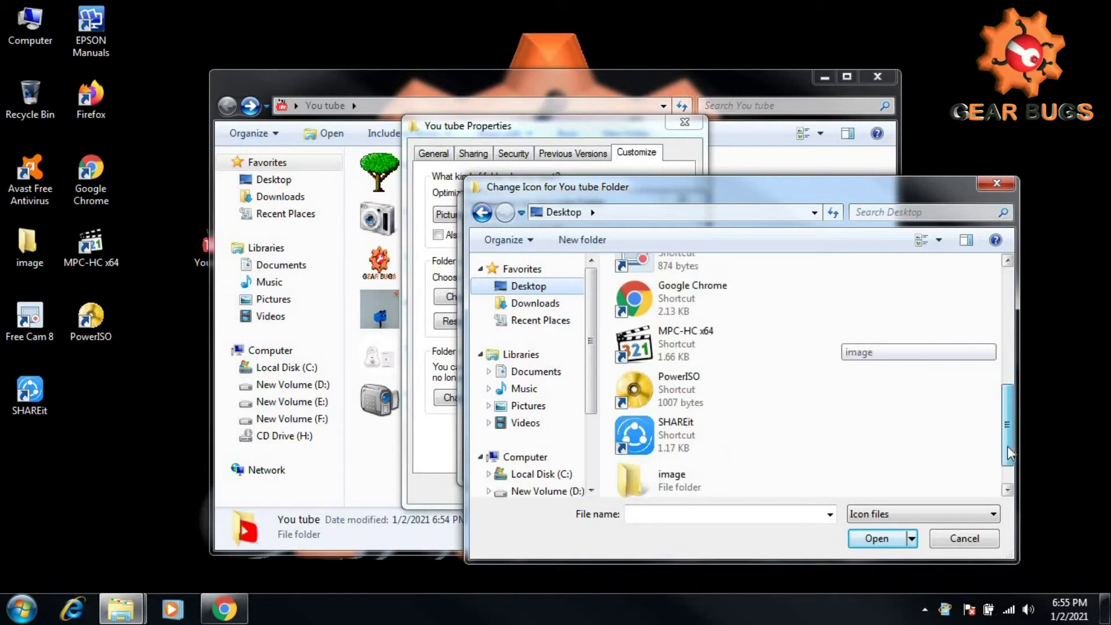
double_click(651, 474)
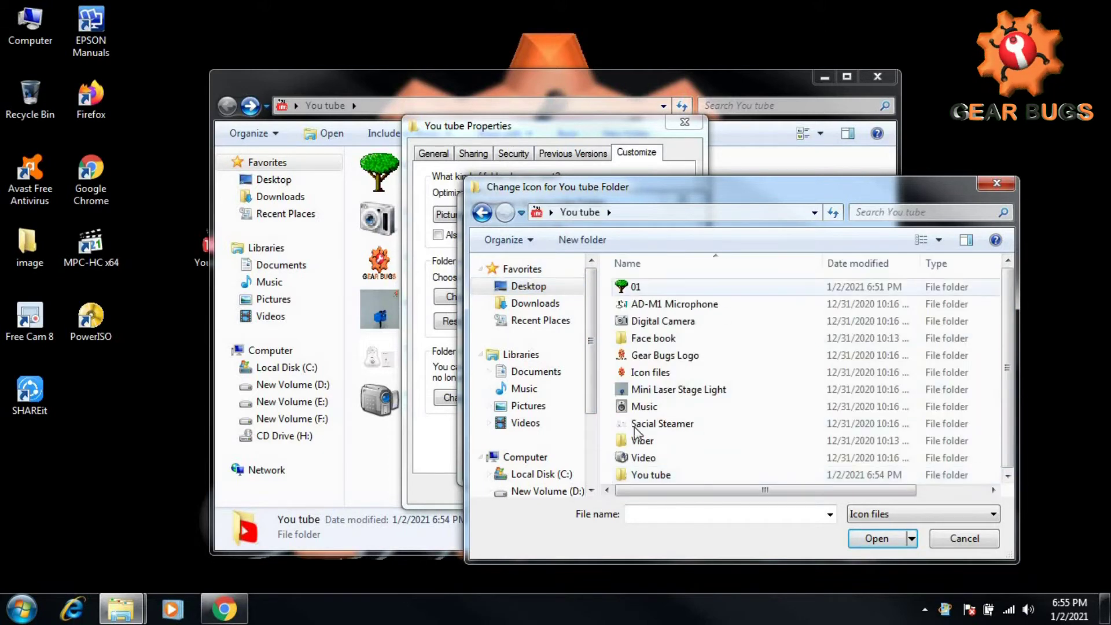
double_click(651, 474)
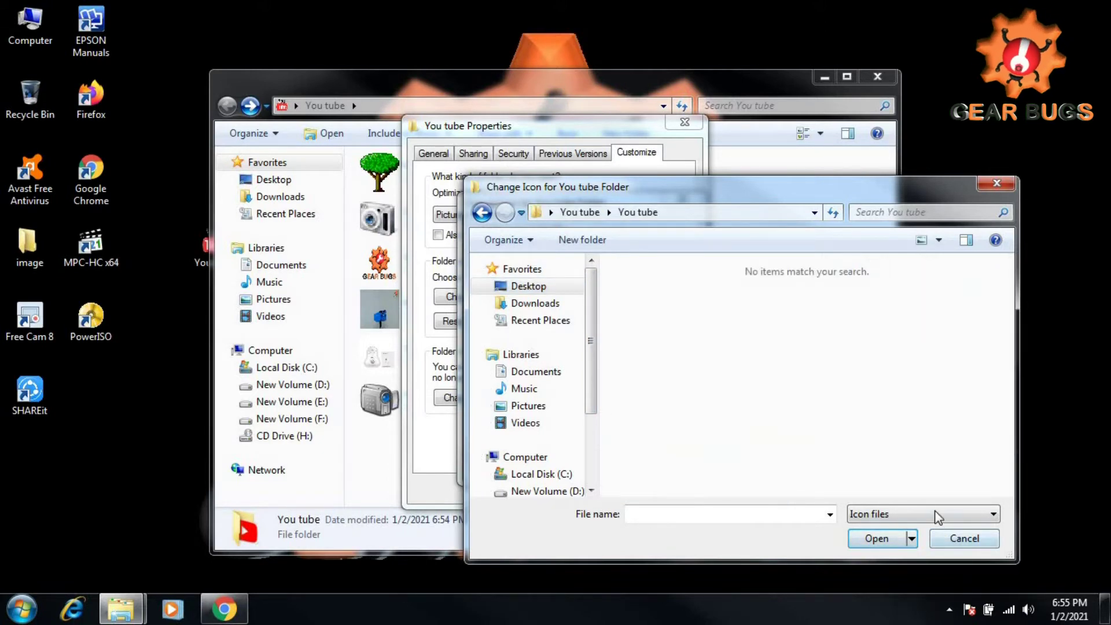
With all file types listed, try to use youtube.png as the subfolder's icon, and close the dialogs and folder window.
click(937, 514)
click(859, 582)
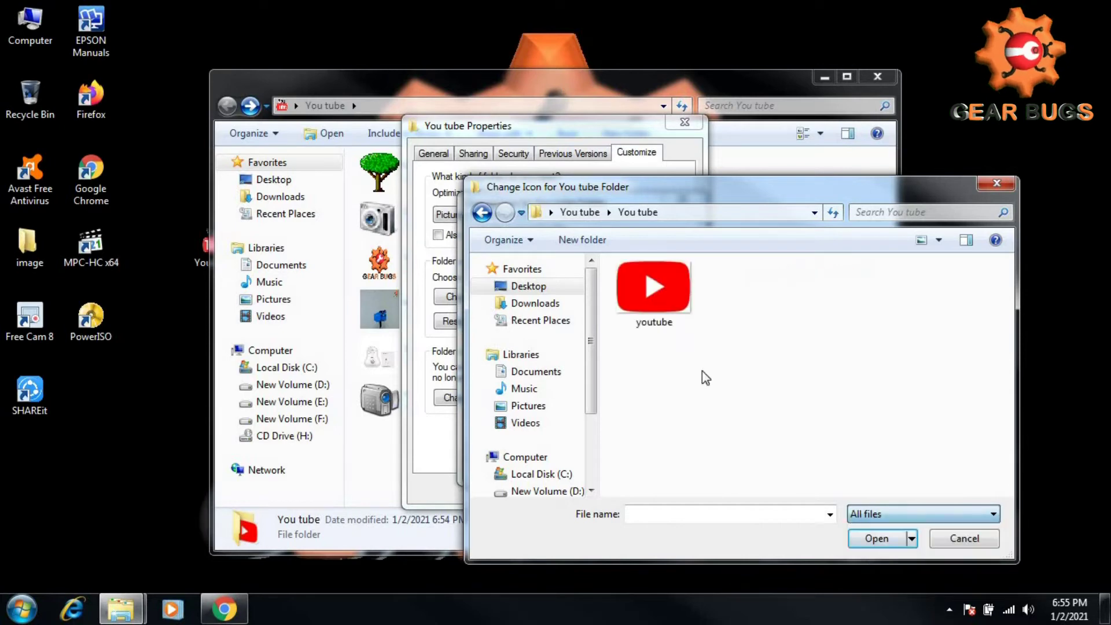
click(655, 300)
click(873, 541)
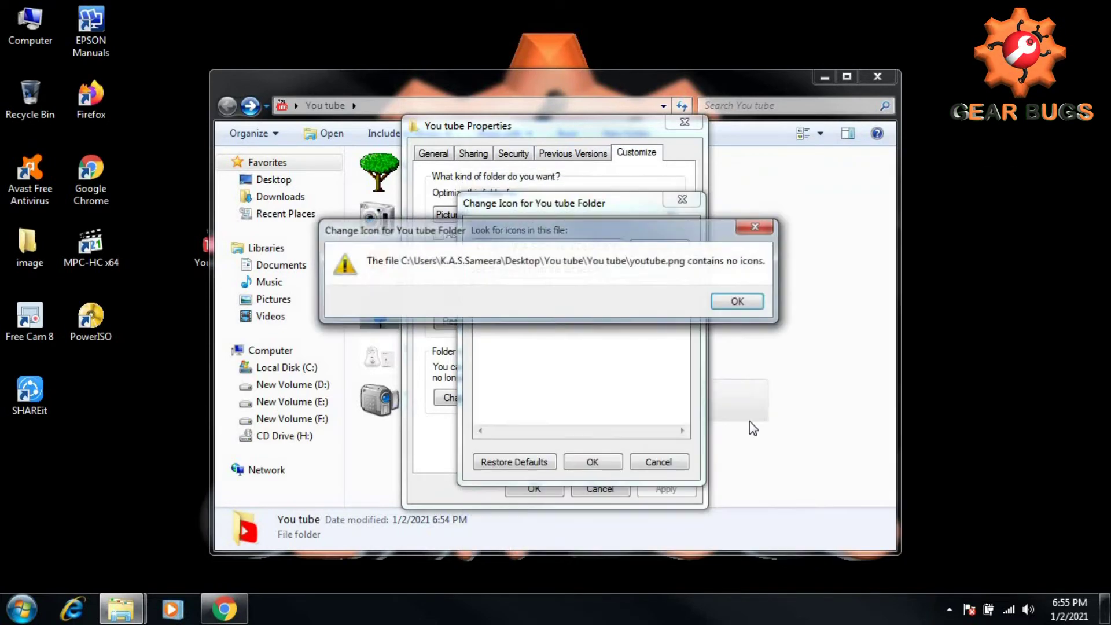
click(740, 302)
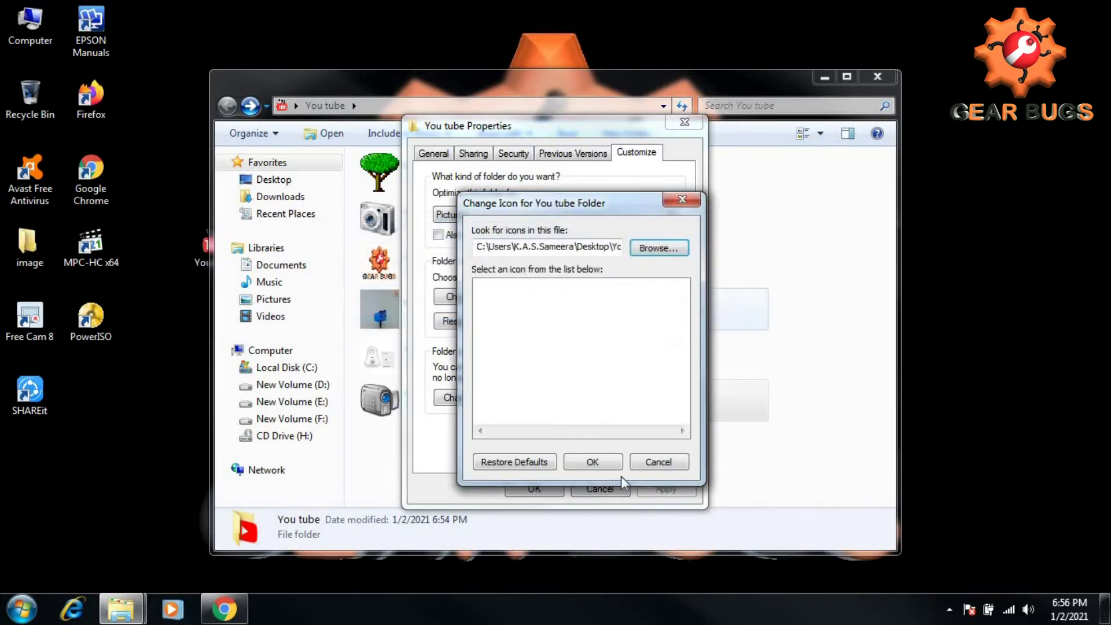
click(665, 461)
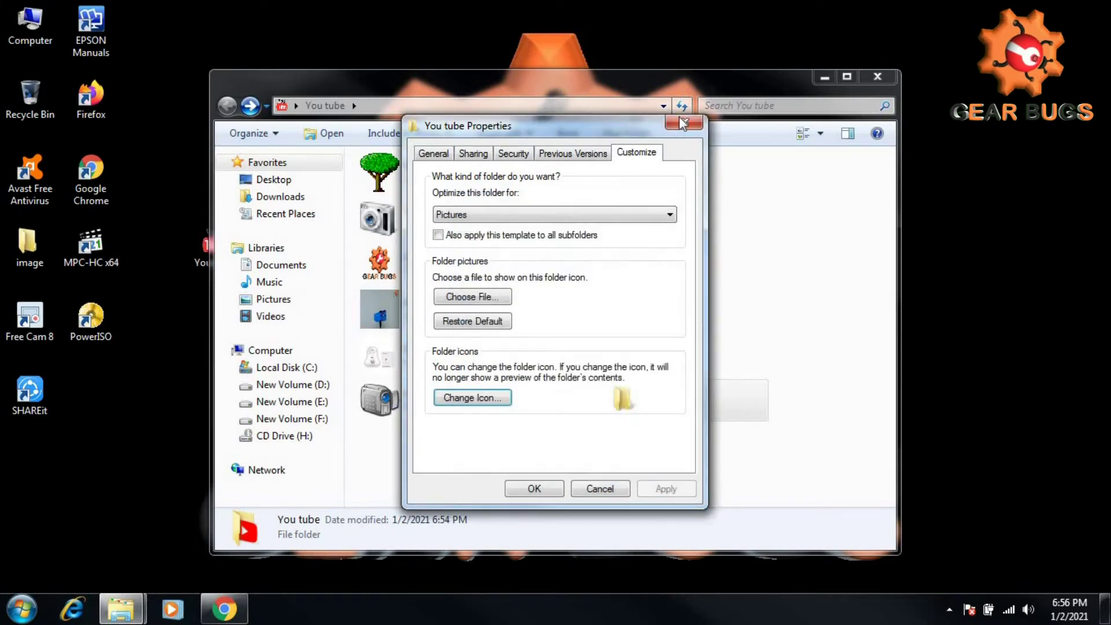
key(Escape)
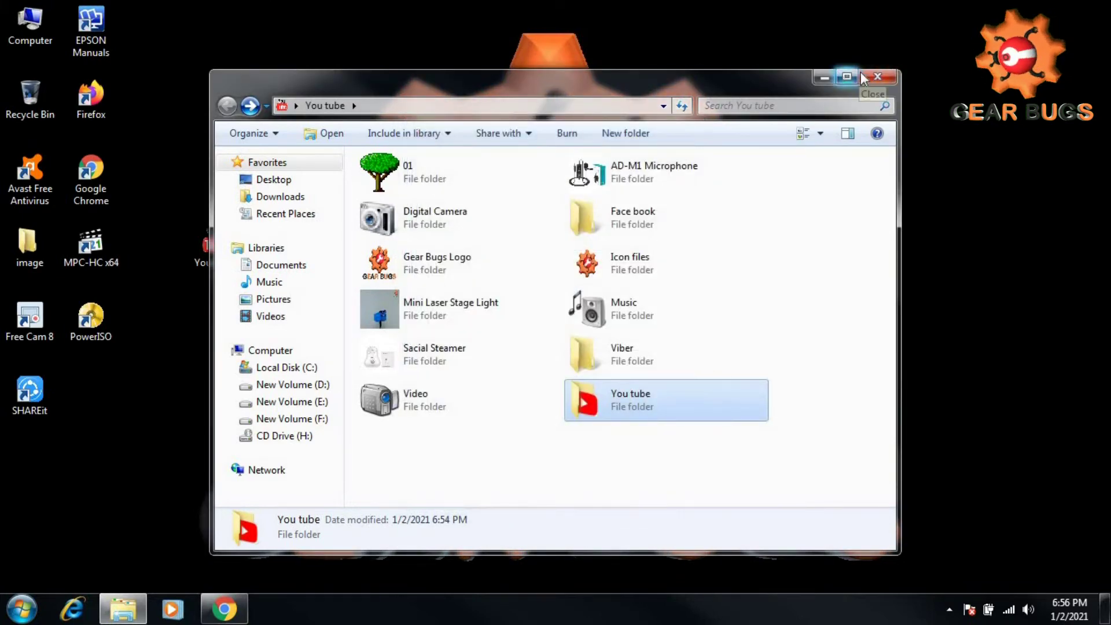
click(875, 76)
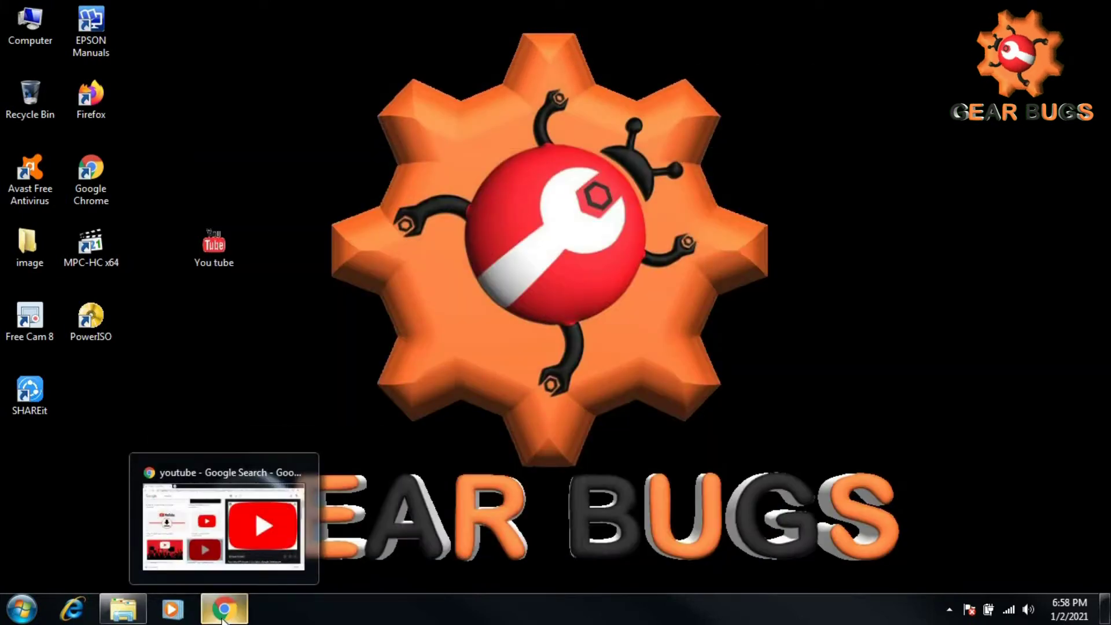
Switch to Google Chrome, open image.online-convert.com in a new tab, and go to its ICO converter.
click(223, 613)
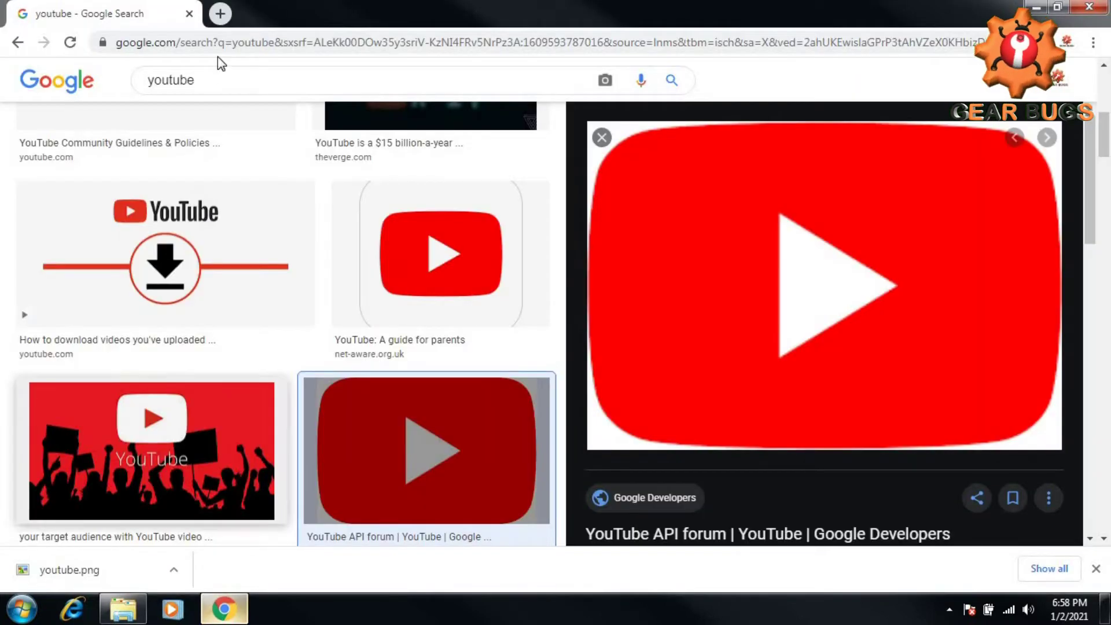
click(216, 21)
text(im)
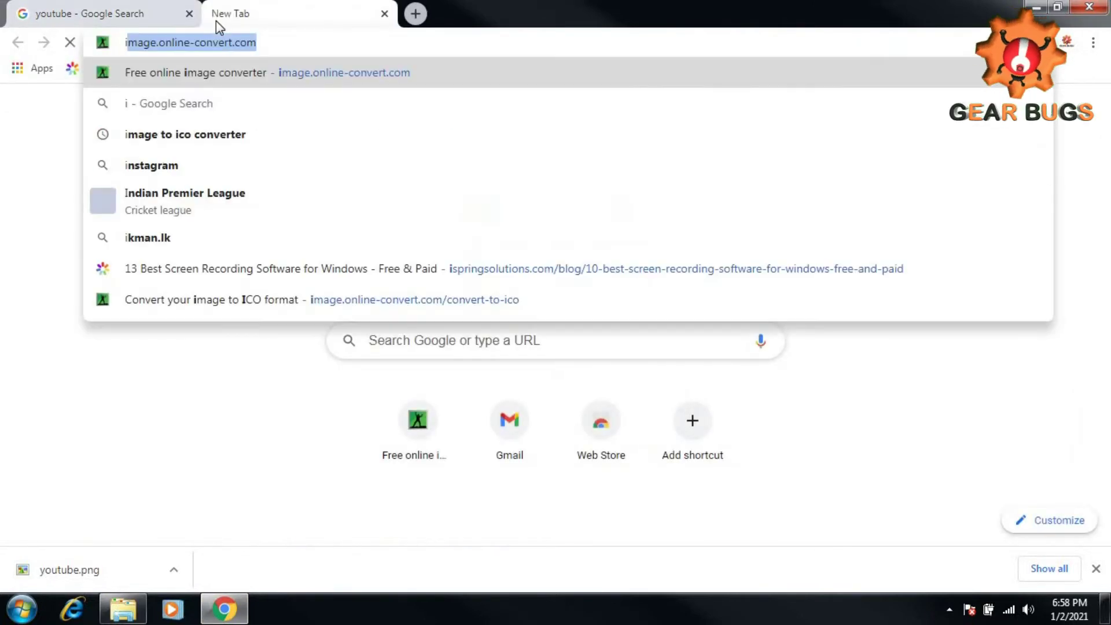
text(age.onl)
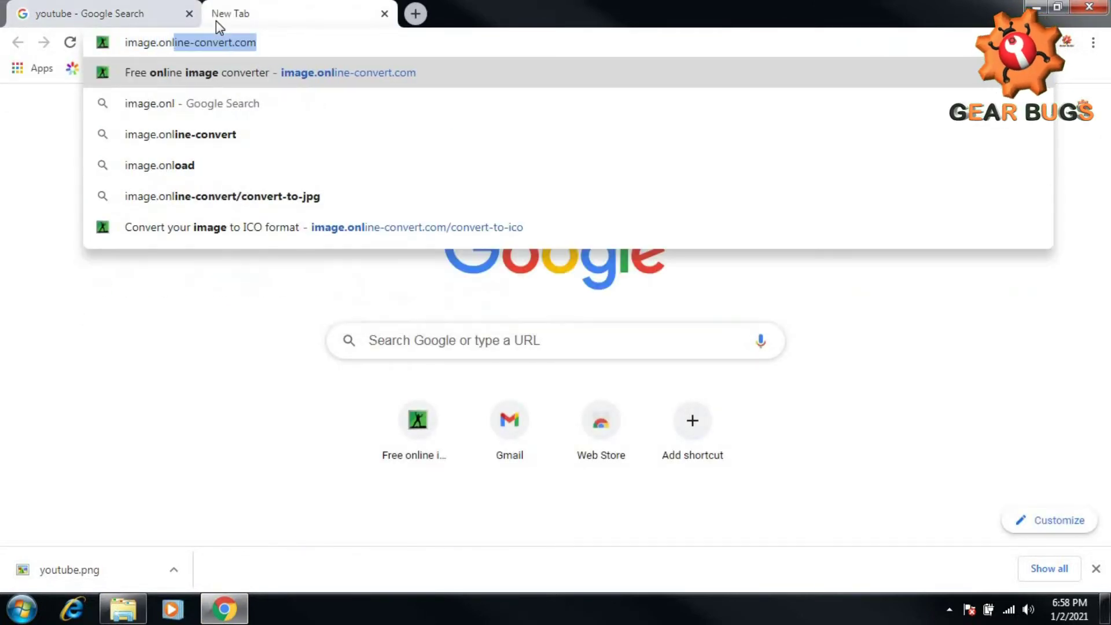
text(ine-ci)
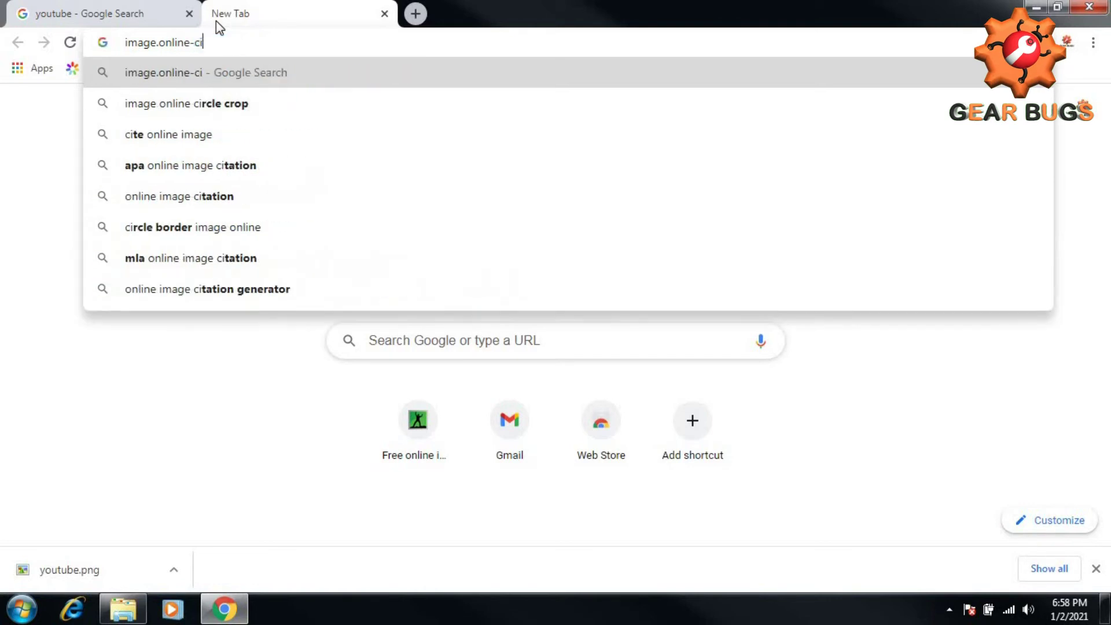
text(onve)
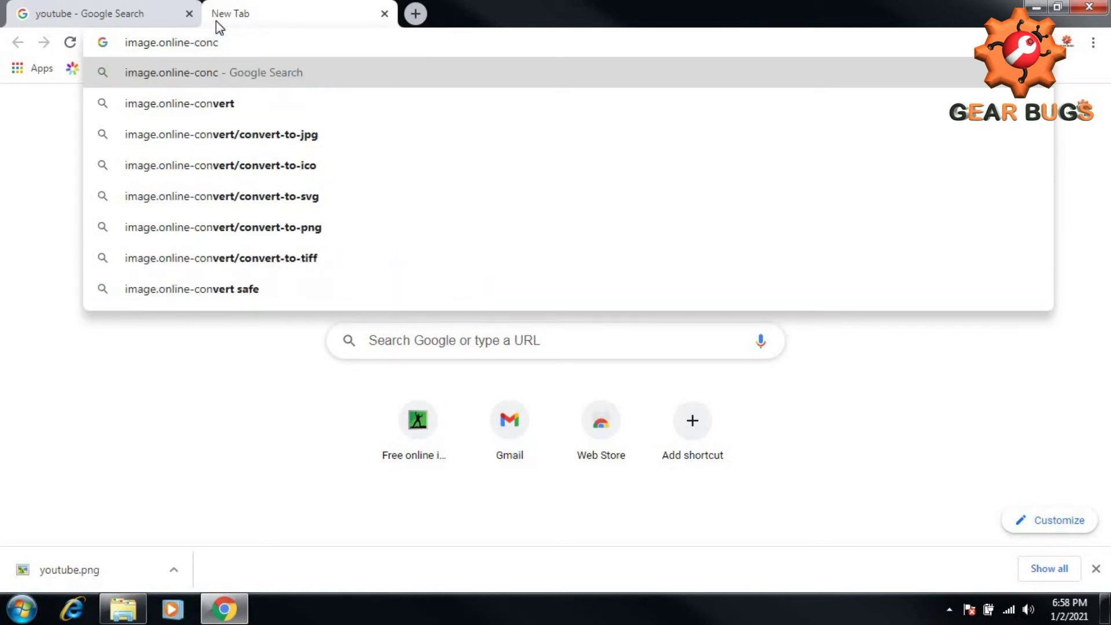
text(rt.com)
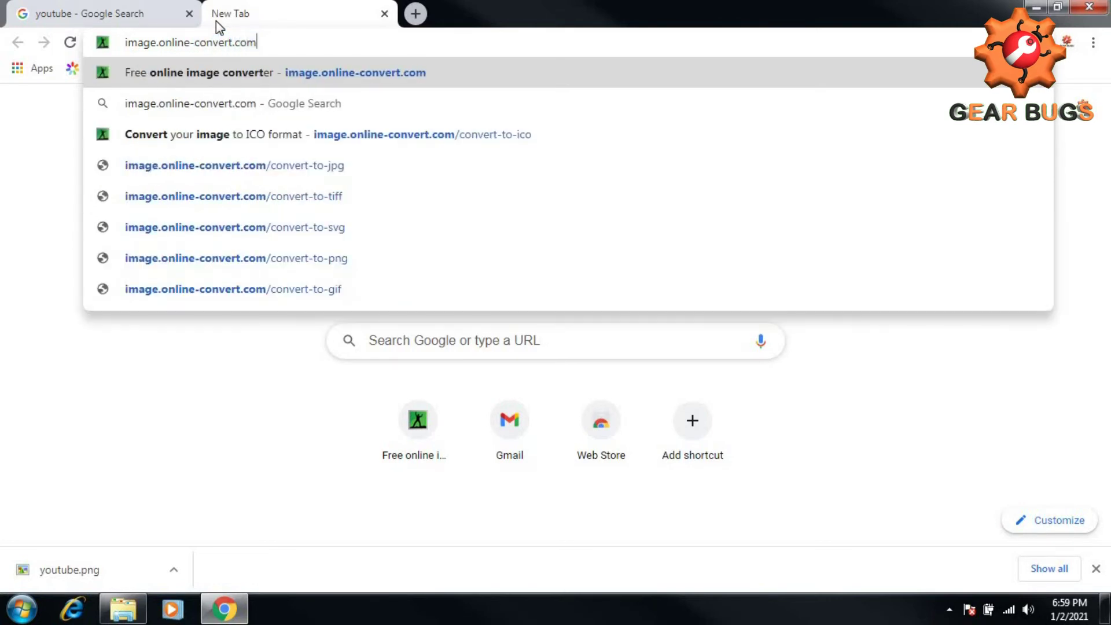
key(Return)
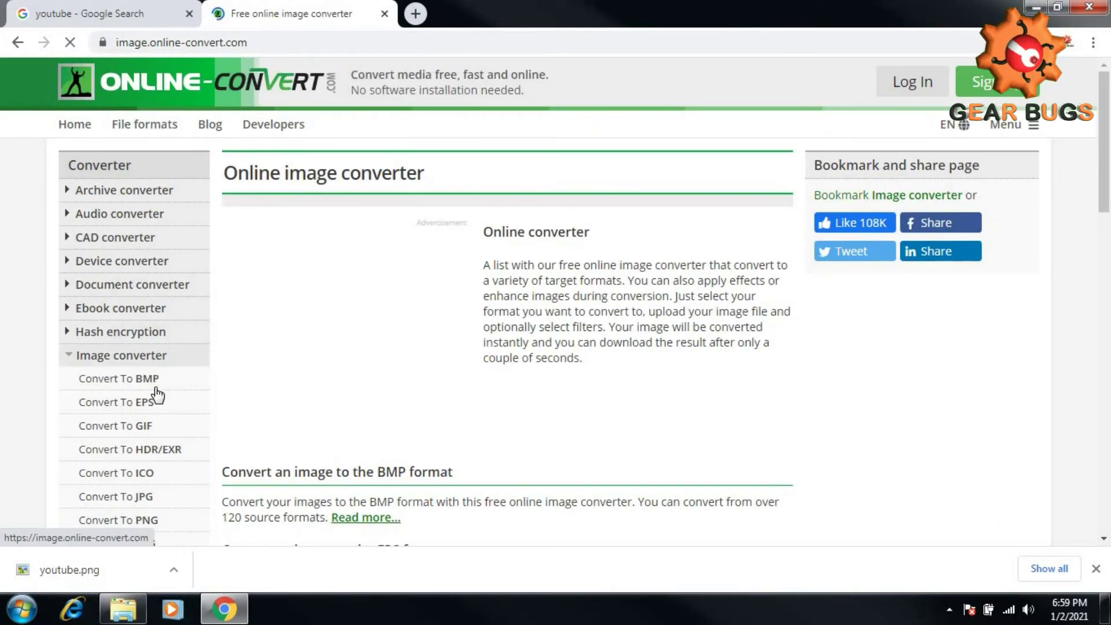
scroll(139, 426, down, 3)
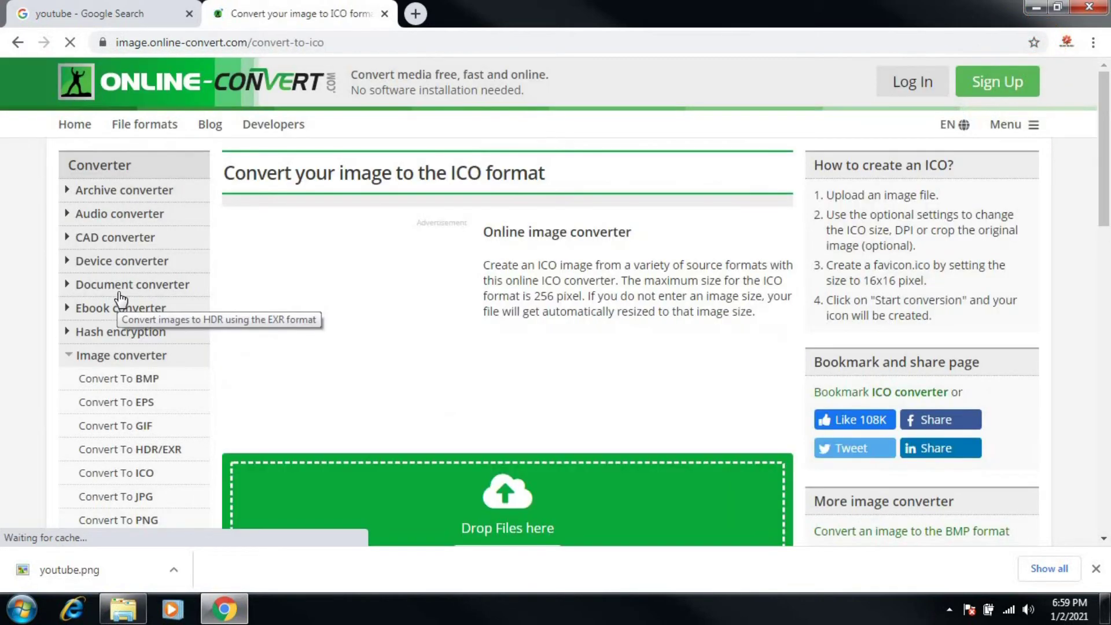
Add youtube.png from the You tube subfolder of the desktop's You tube folder as the file to convert.
scroll(550, 310, down, 4)
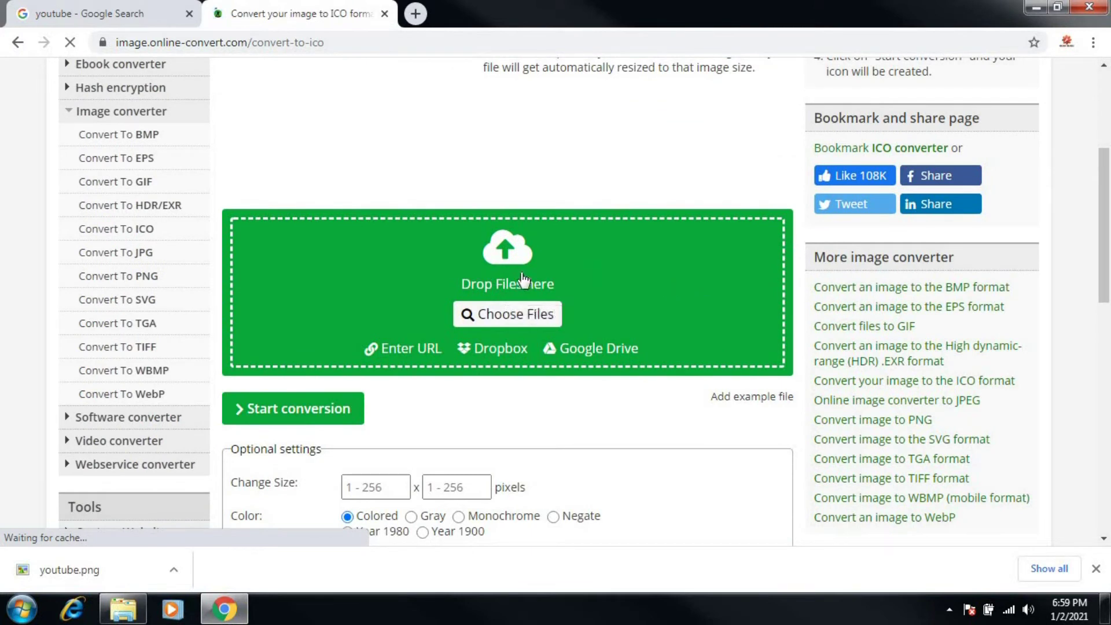
click(495, 315)
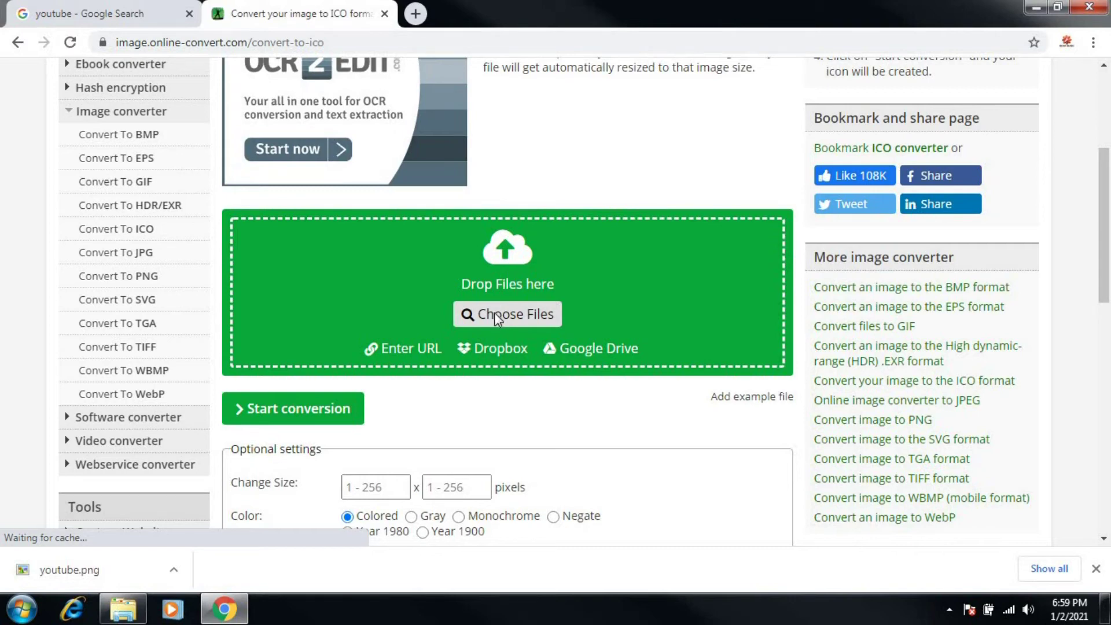
click(494, 313)
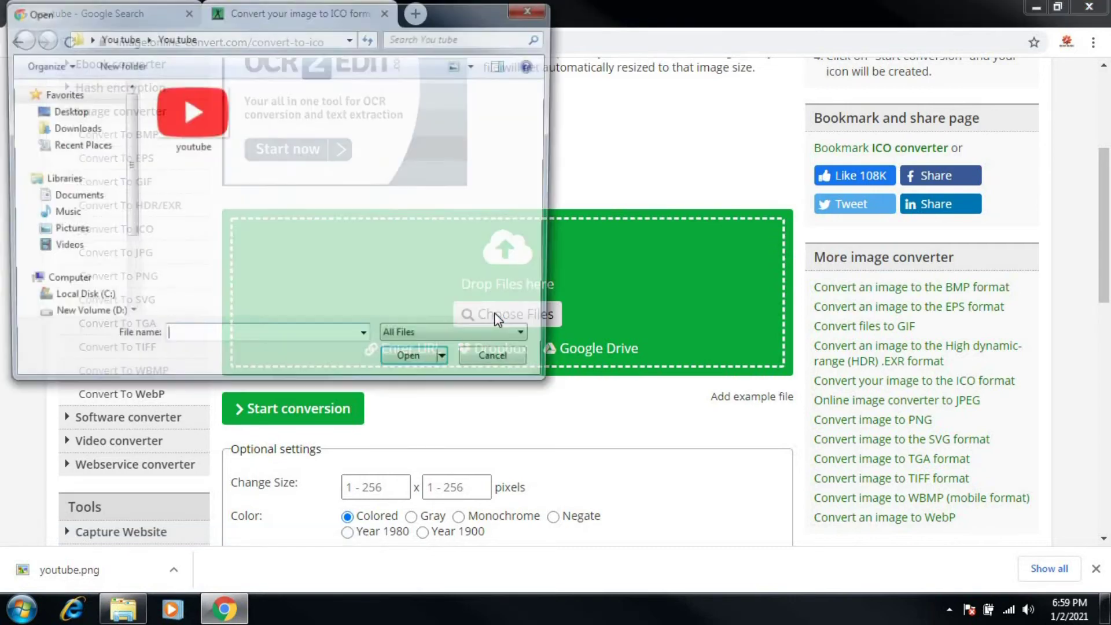
click(61, 111)
double_click(227, 301)
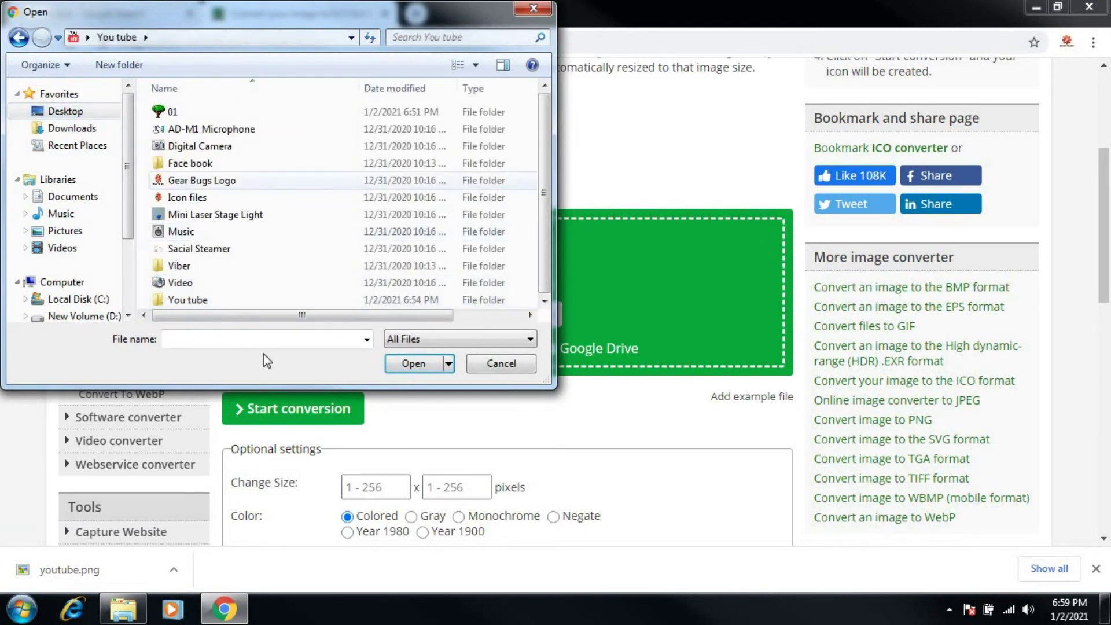
double_click(202, 297)
click(190, 142)
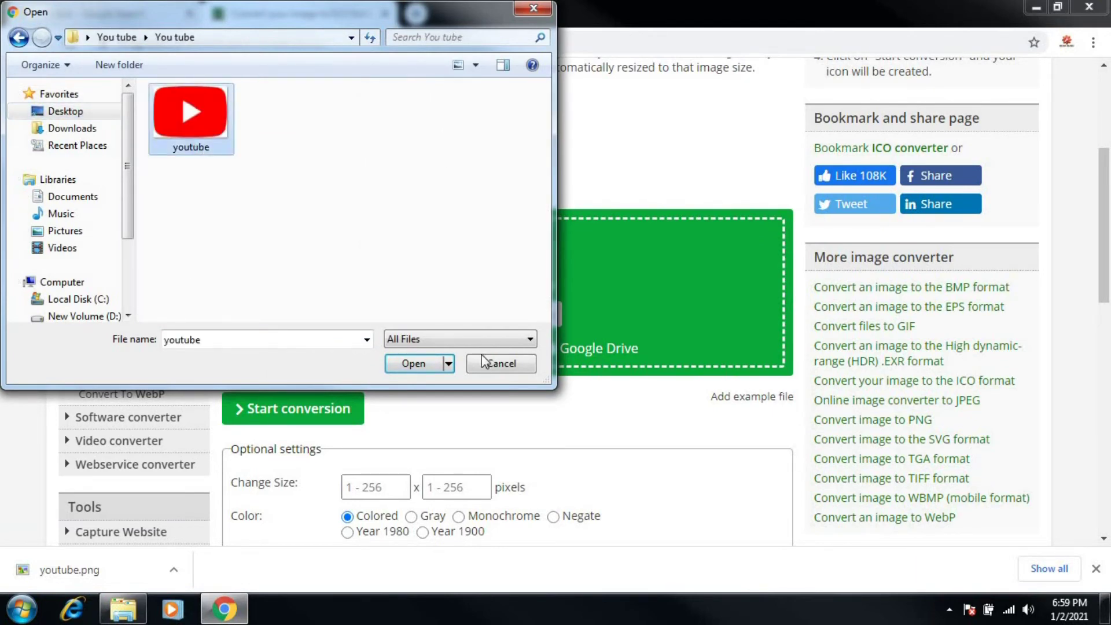
click(434, 366)
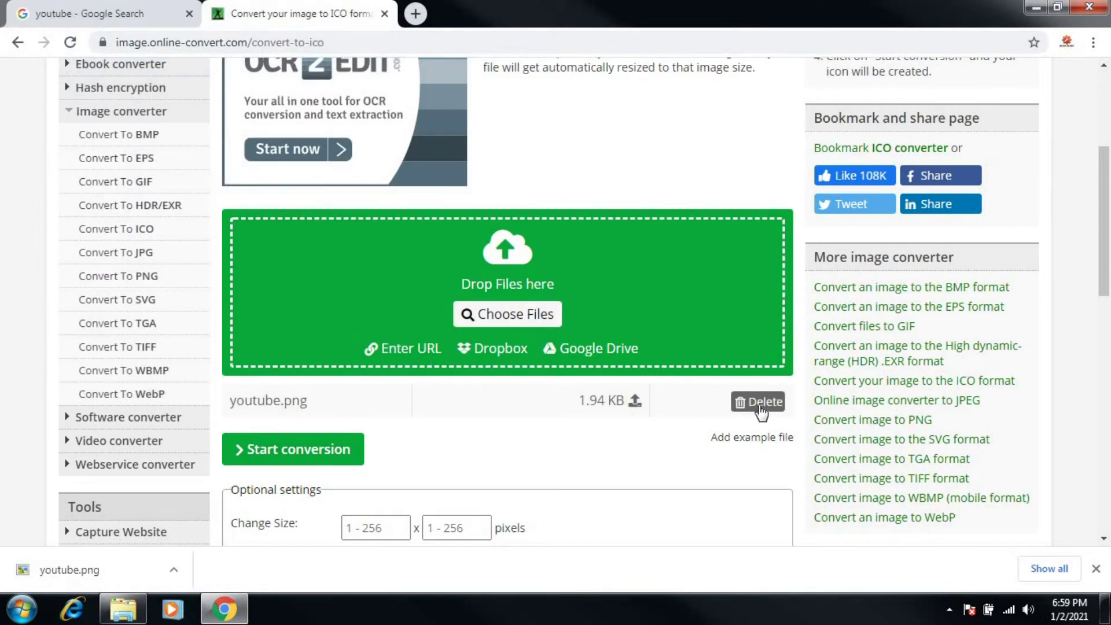
Convert the image to ICO format and show the downloaded youtube.ico in its folder.
click(305, 454)
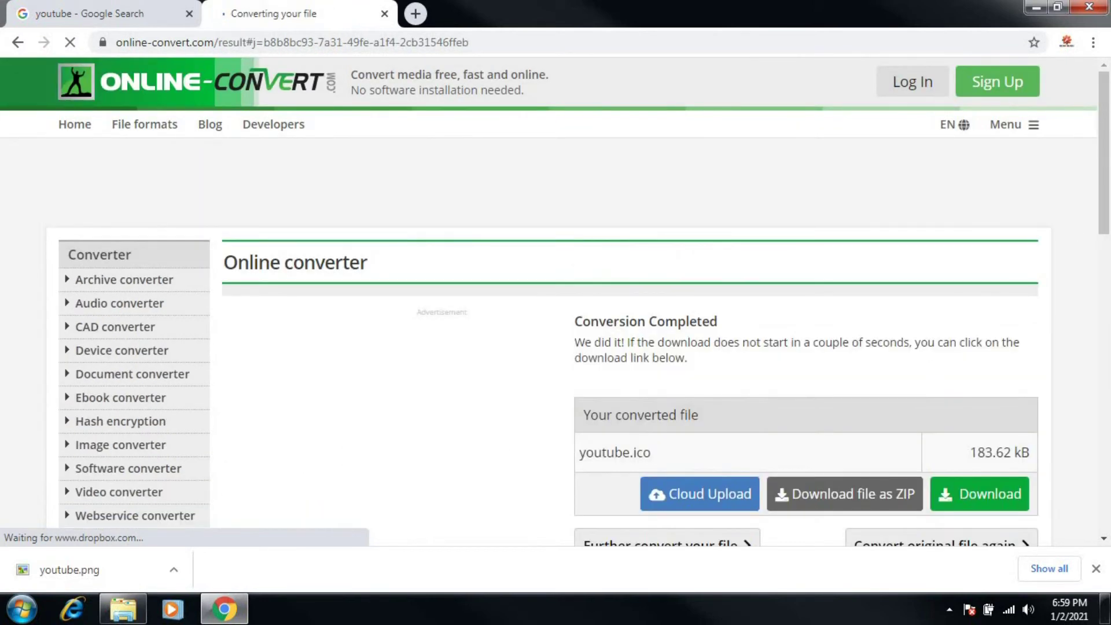
scroll(1103, 211, down, 3)
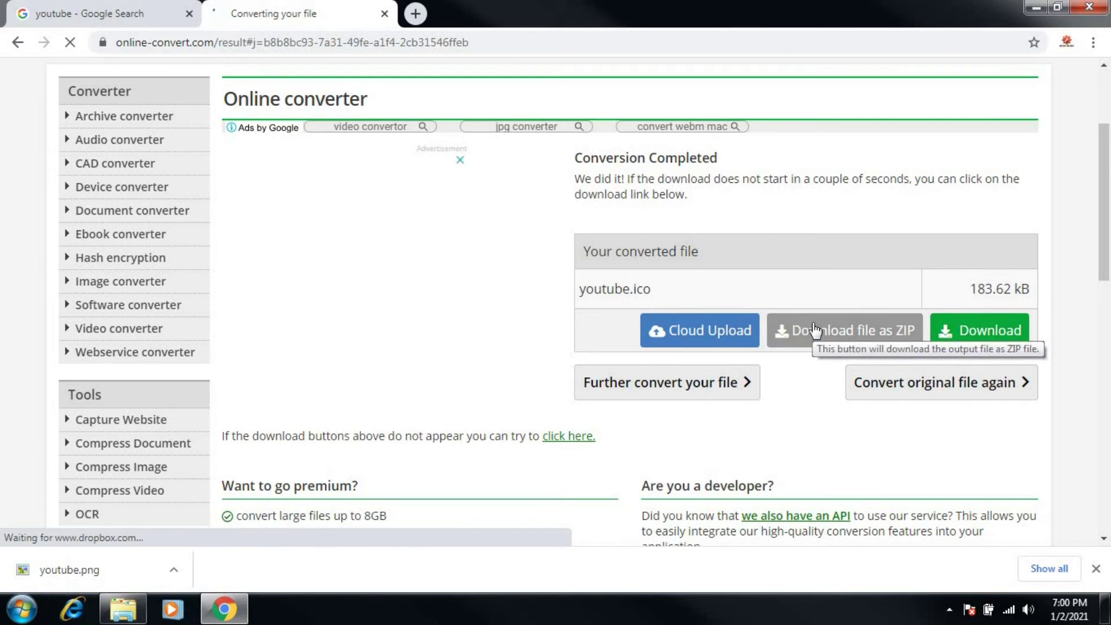
click(815, 330)
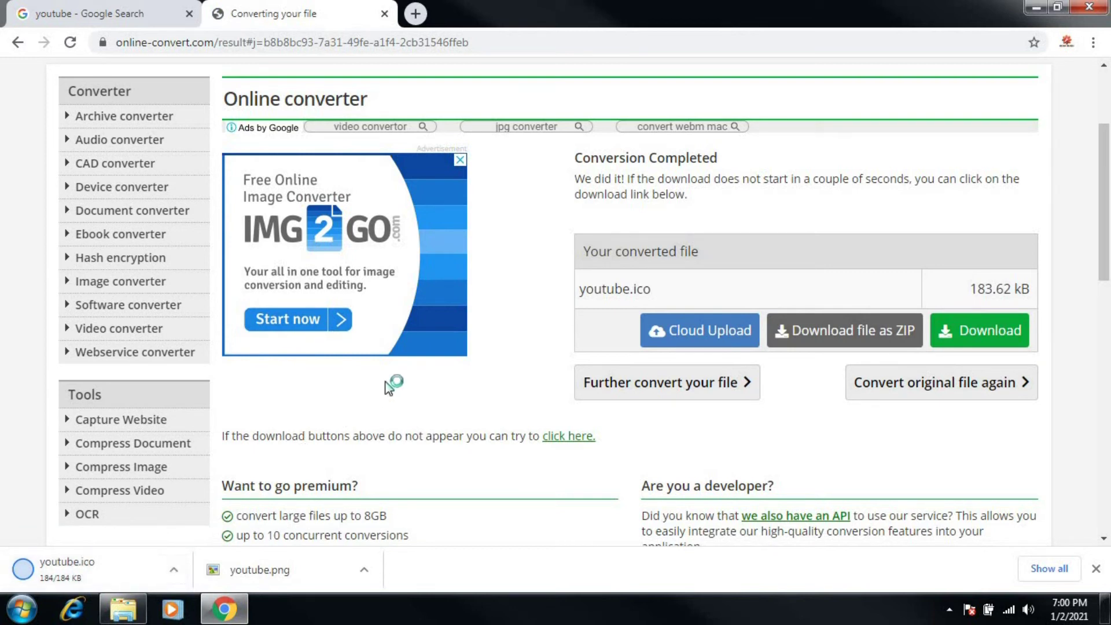
click(173, 571)
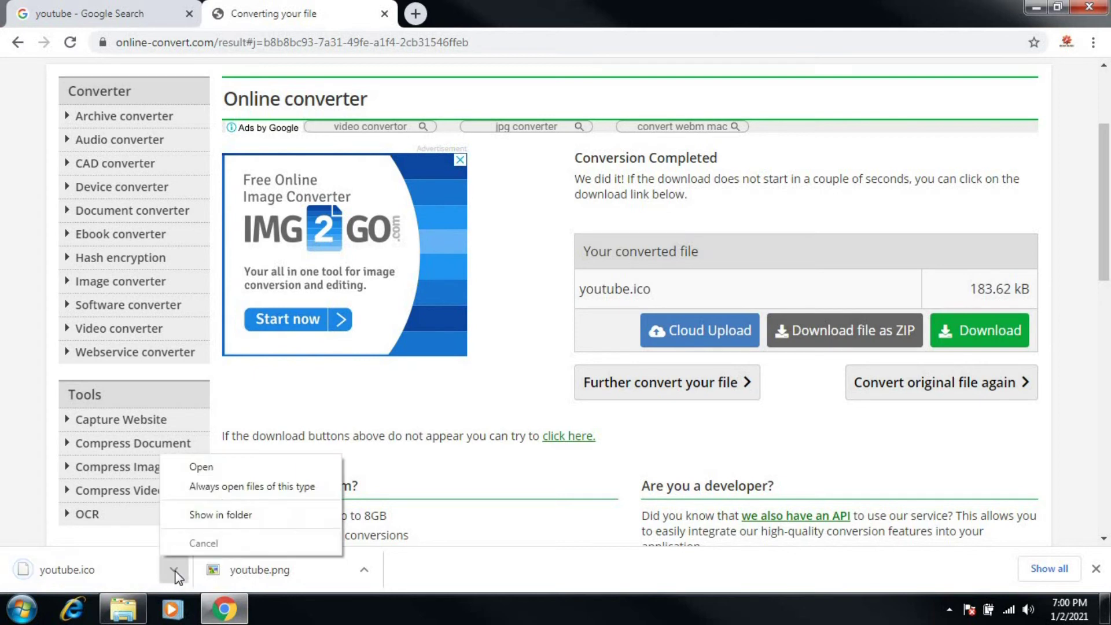
click(219, 516)
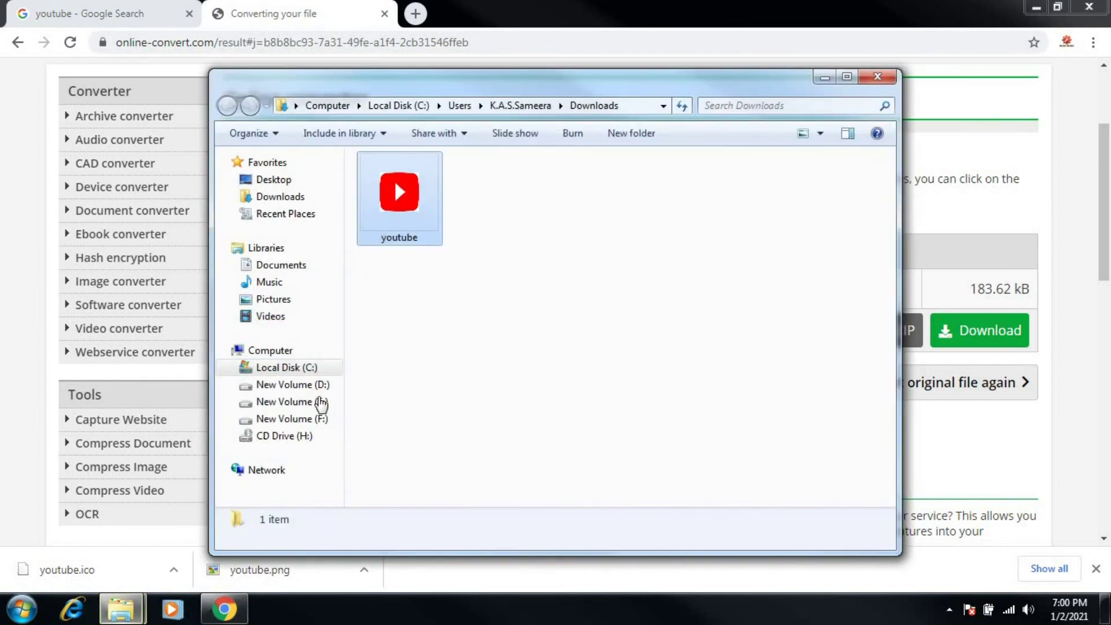
Cut youtube.ico from the Downloads folder, close that folder window and minimize the browser.
right_click(390, 211)
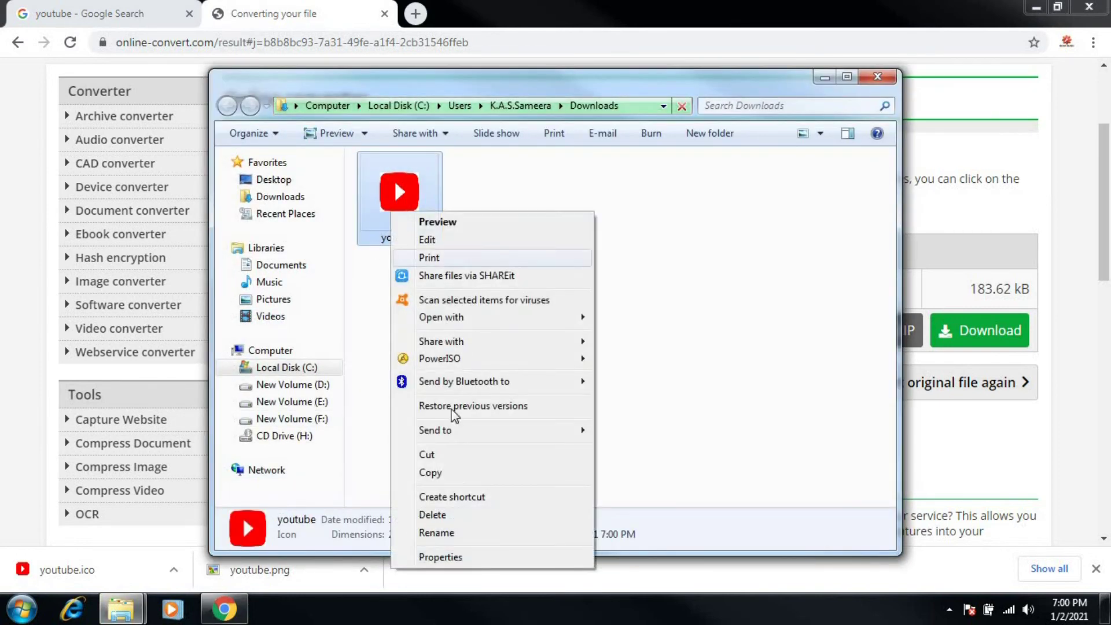
click(446, 460)
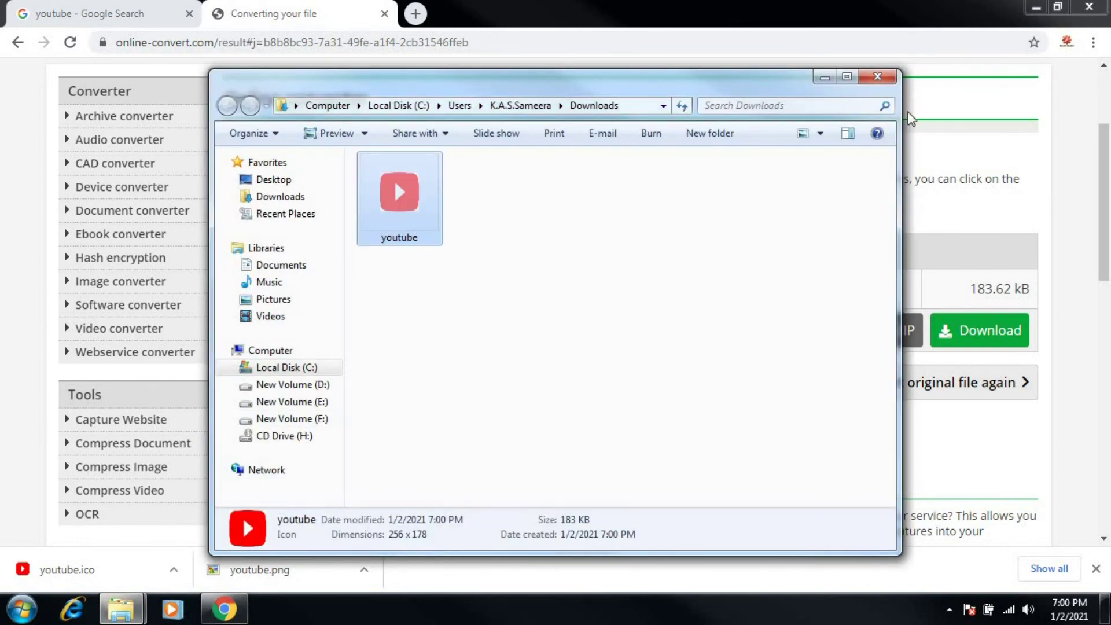
click(877, 76)
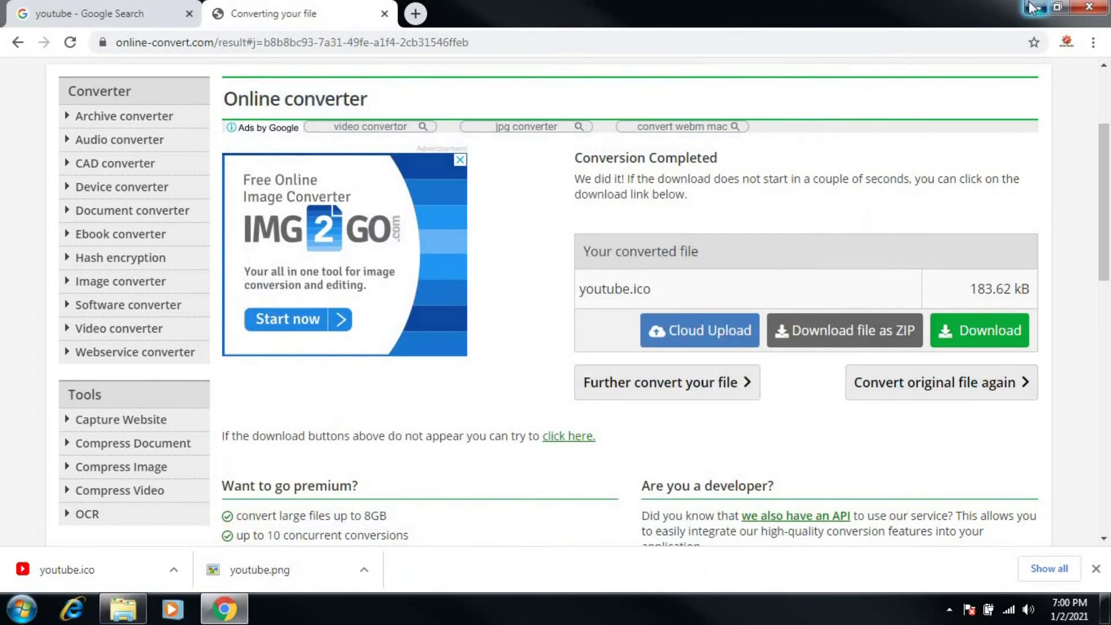
click(1032, 7)
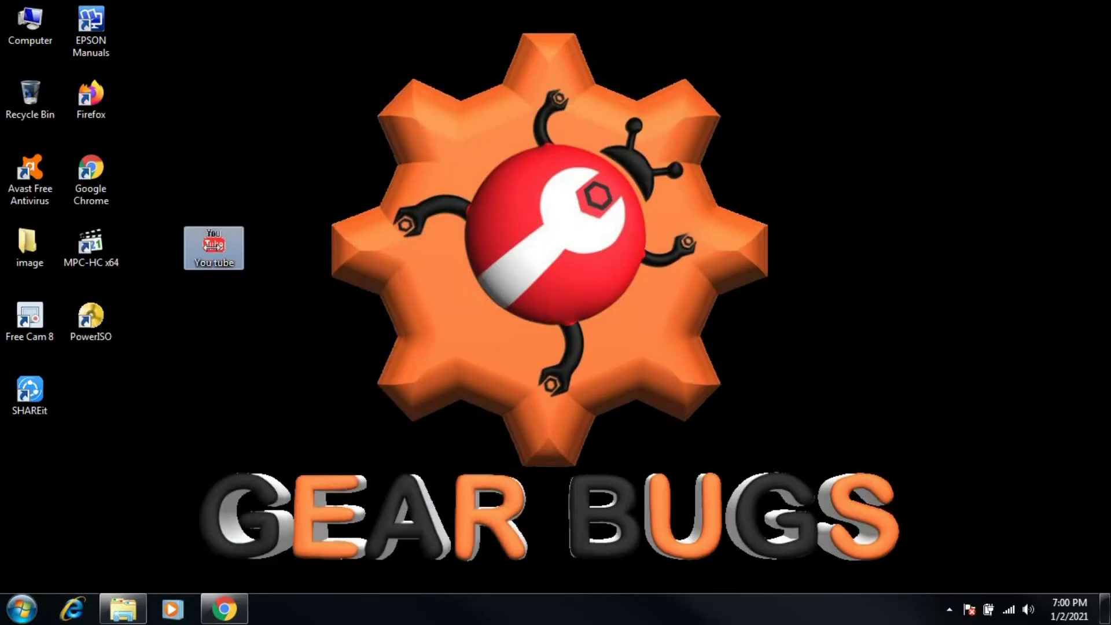
Paste youtube.ico into the You tube subfolder of the desktop's You tube folder.
double_click(212, 248)
click(619, 400)
double_click(619, 400)
right_click(509, 283)
click(592, 395)
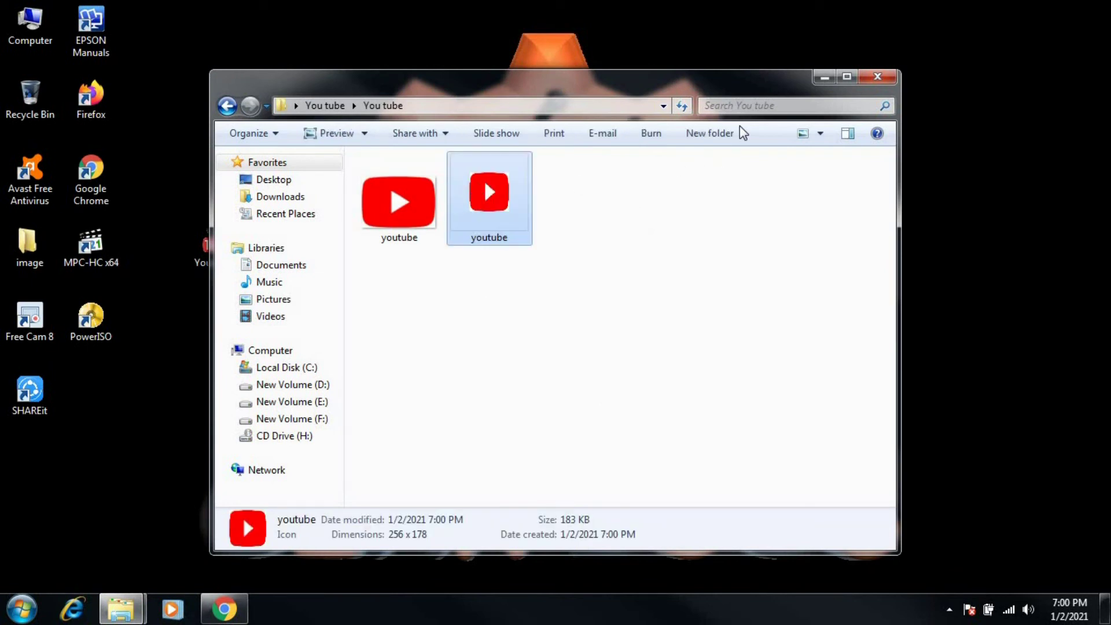
Show the subfolder's contents in Details view and compare the file types of the two youtube files.
click(803, 134)
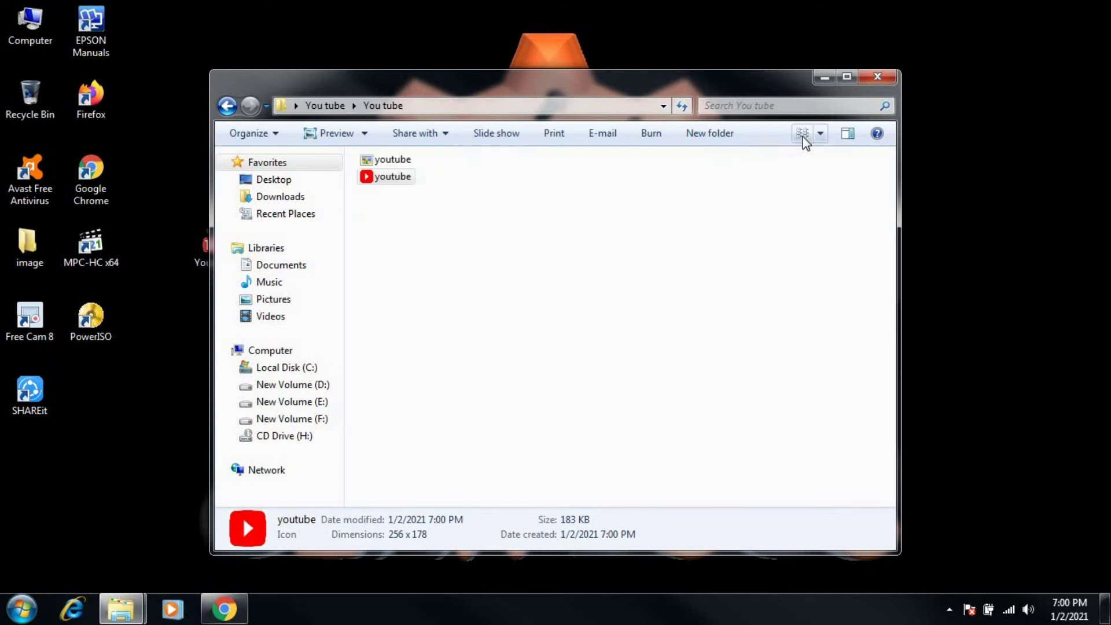
click(803, 139)
click(406, 177)
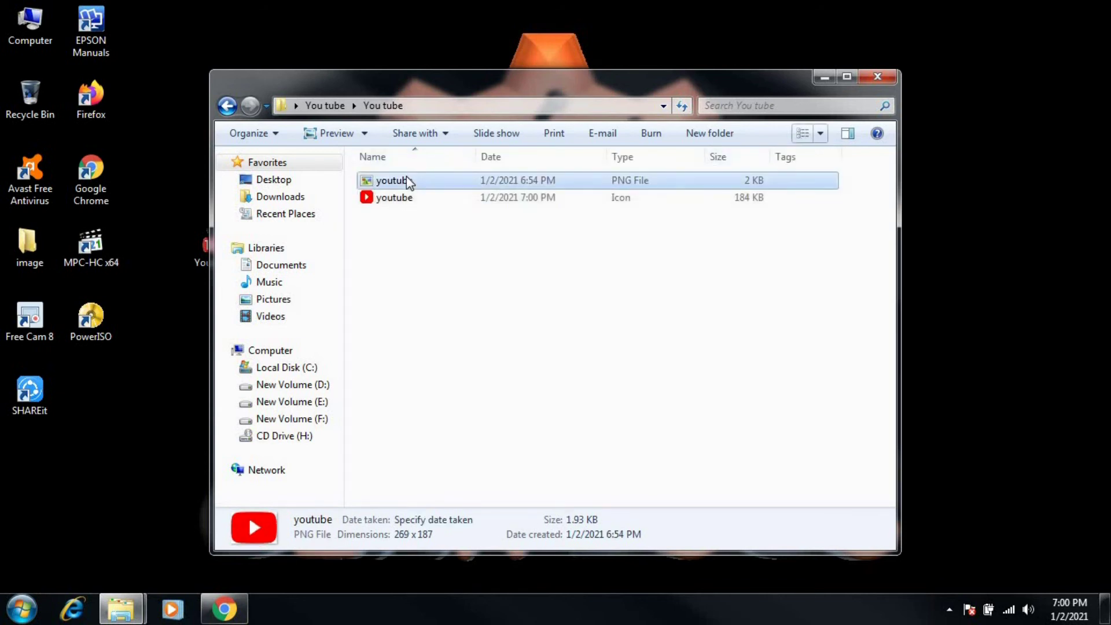
click(390, 199)
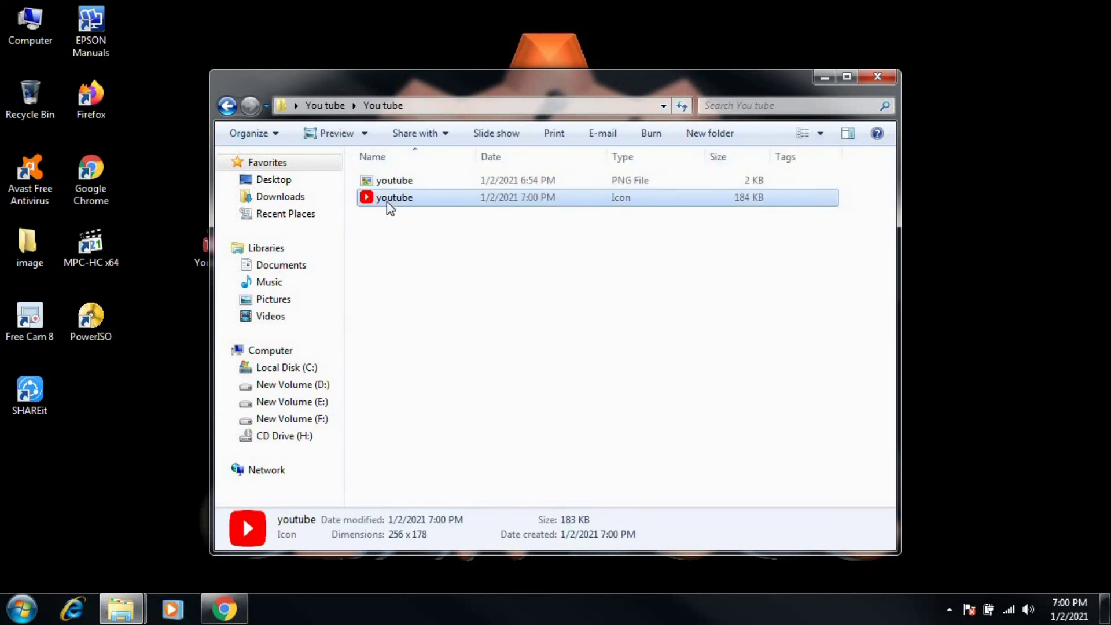
Return to the parent folder and start browsing for a custom icon file in the You tube subfolder's properties.
click(228, 105)
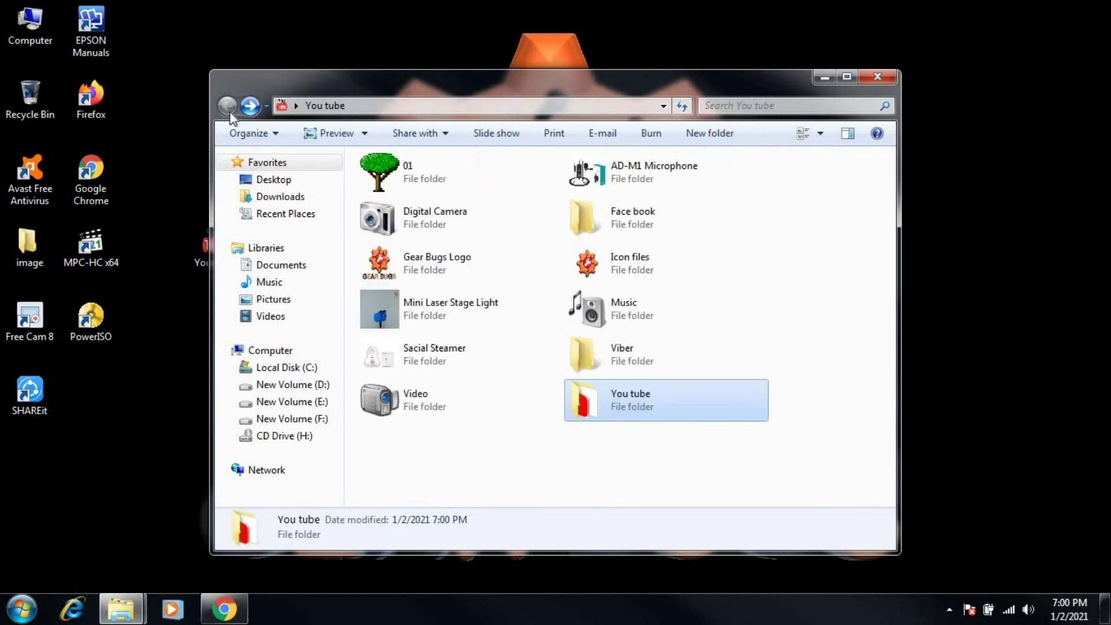
right_click(637, 404)
click(675, 389)
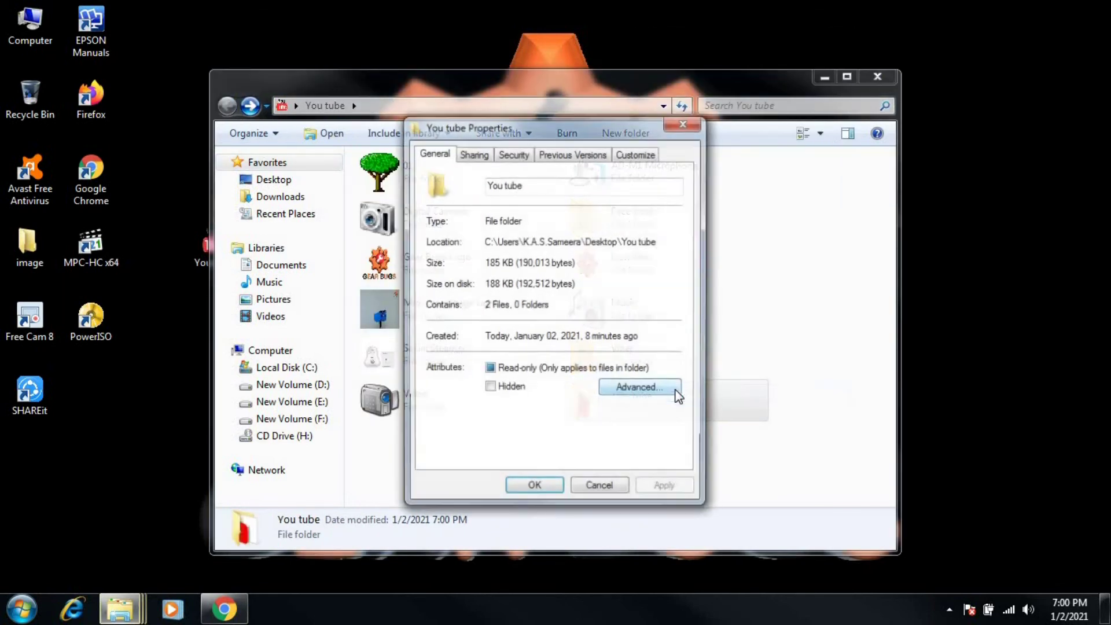
click(636, 154)
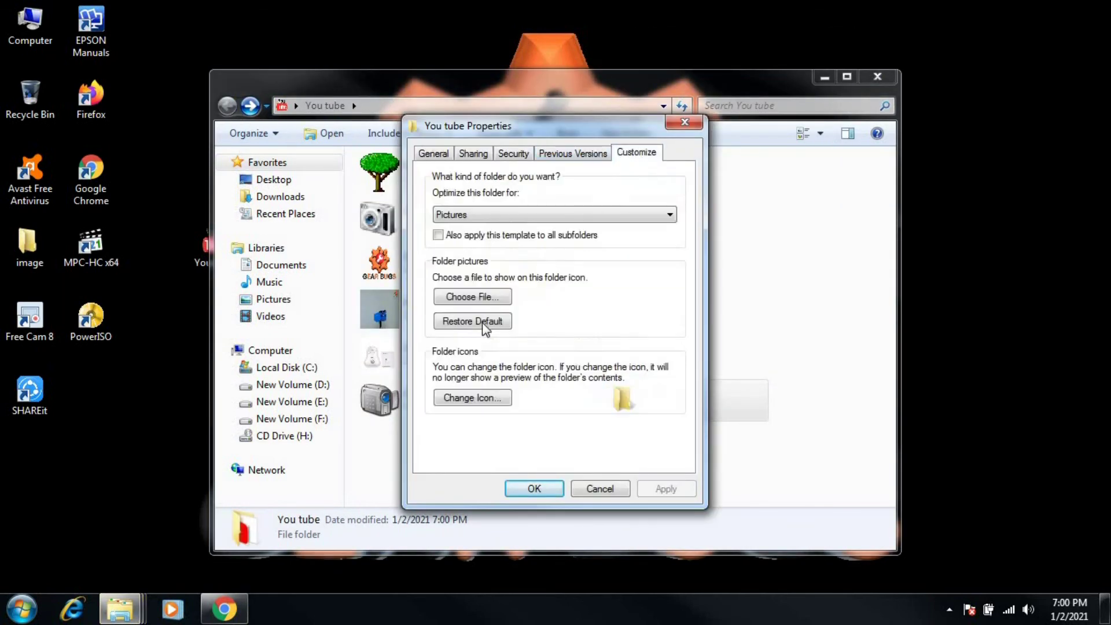
click(447, 398)
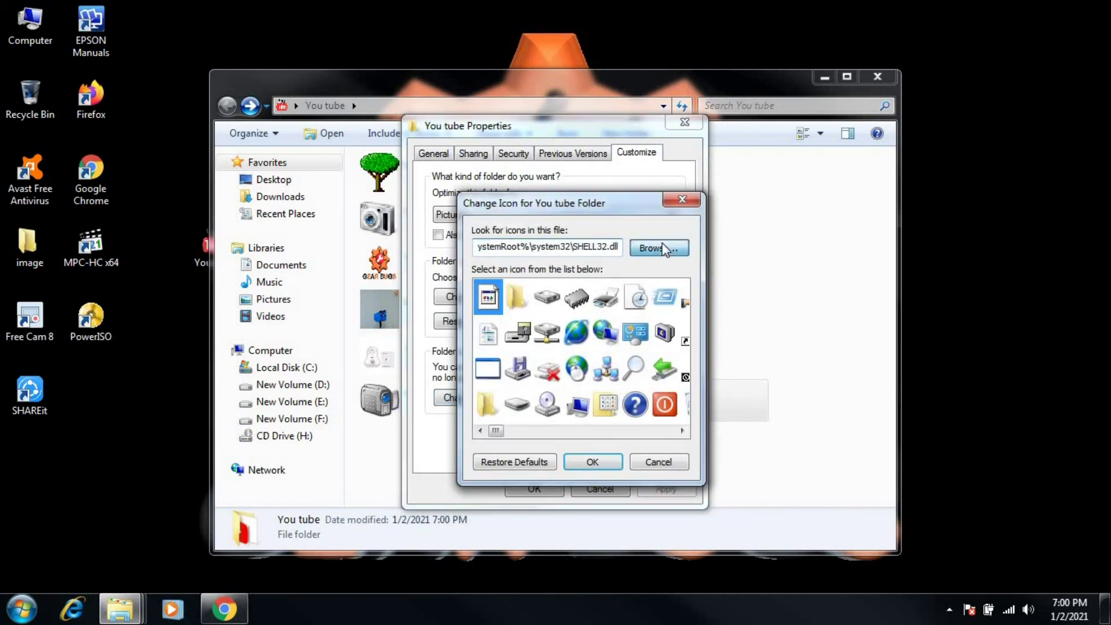
click(659, 248)
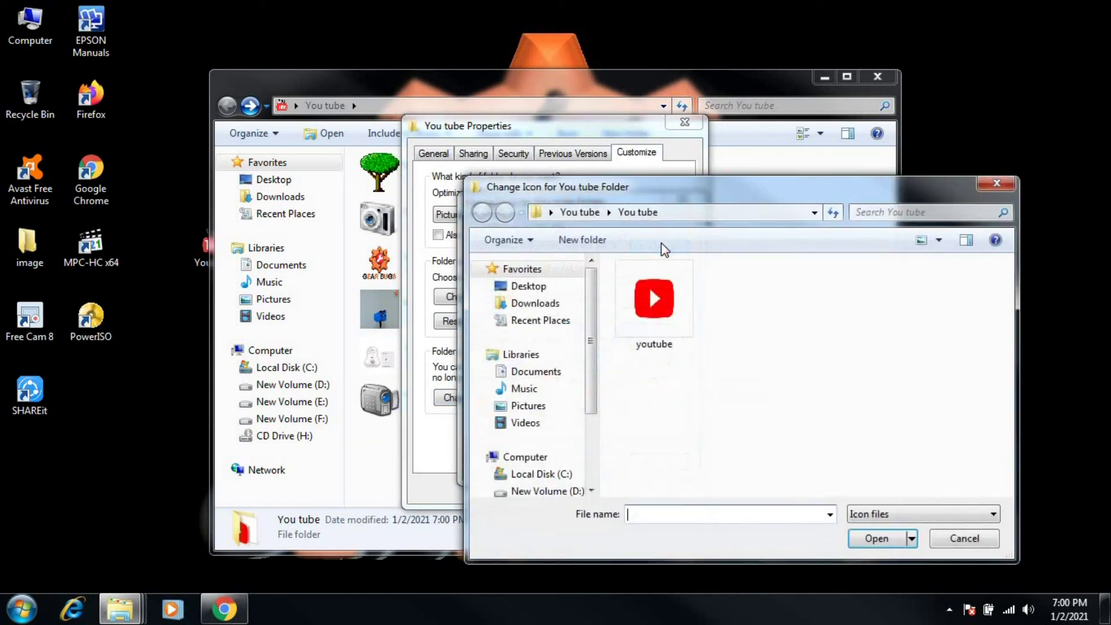
Choose youtube.ico from the desktop's You tube\You tube folder and apply it as the subfolder's icon.
click(814, 213)
click(814, 213)
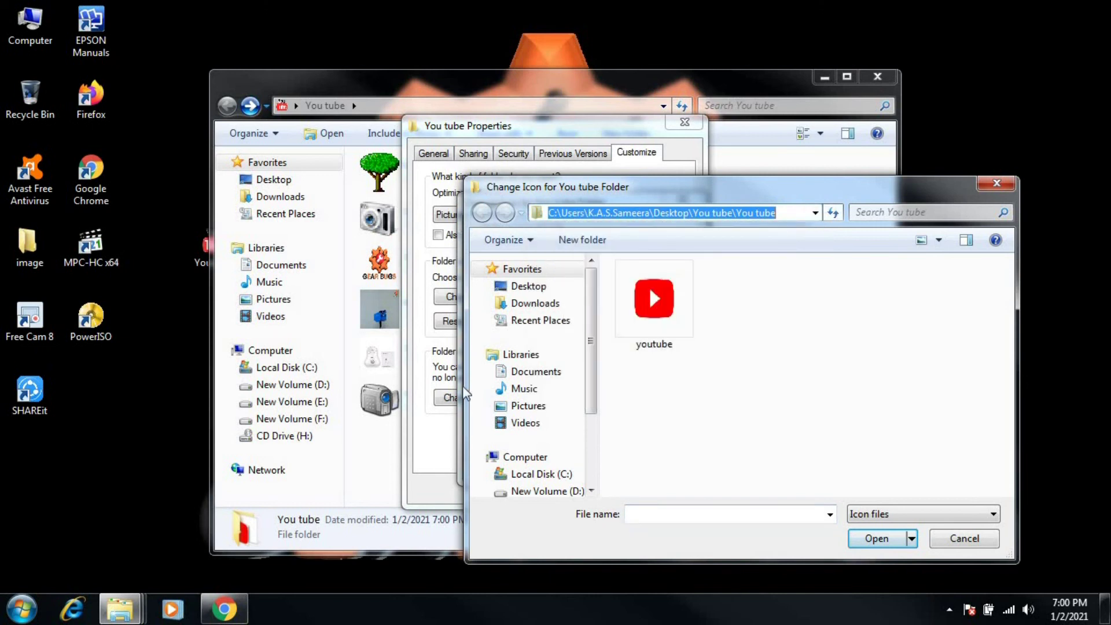
click(527, 288)
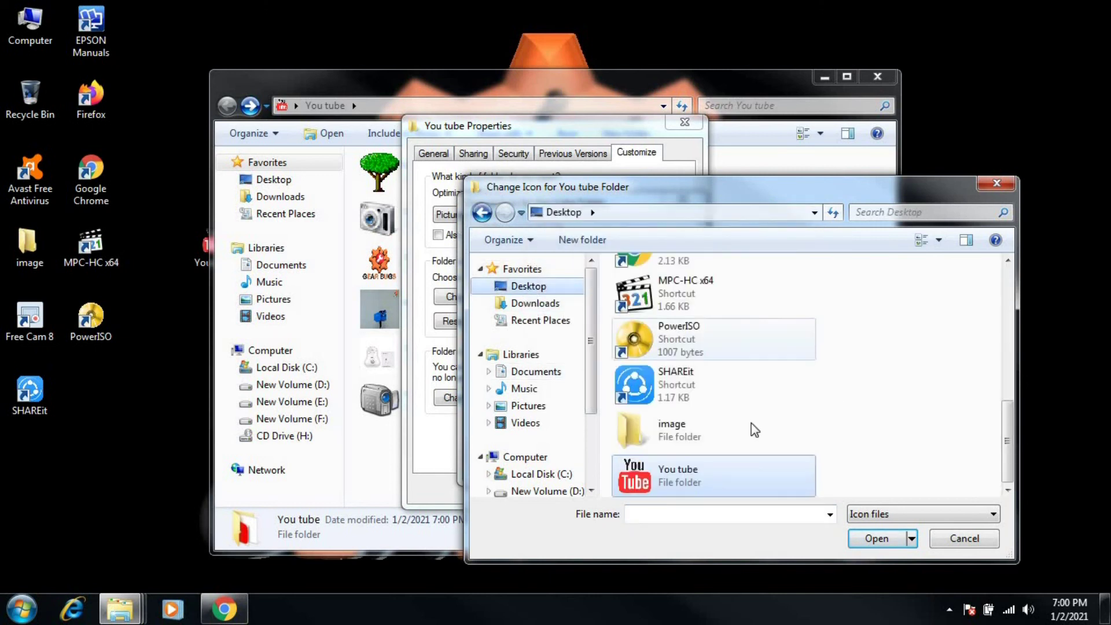
double_click(631, 472)
click(628, 475)
double_click(627, 479)
click(646, 315)
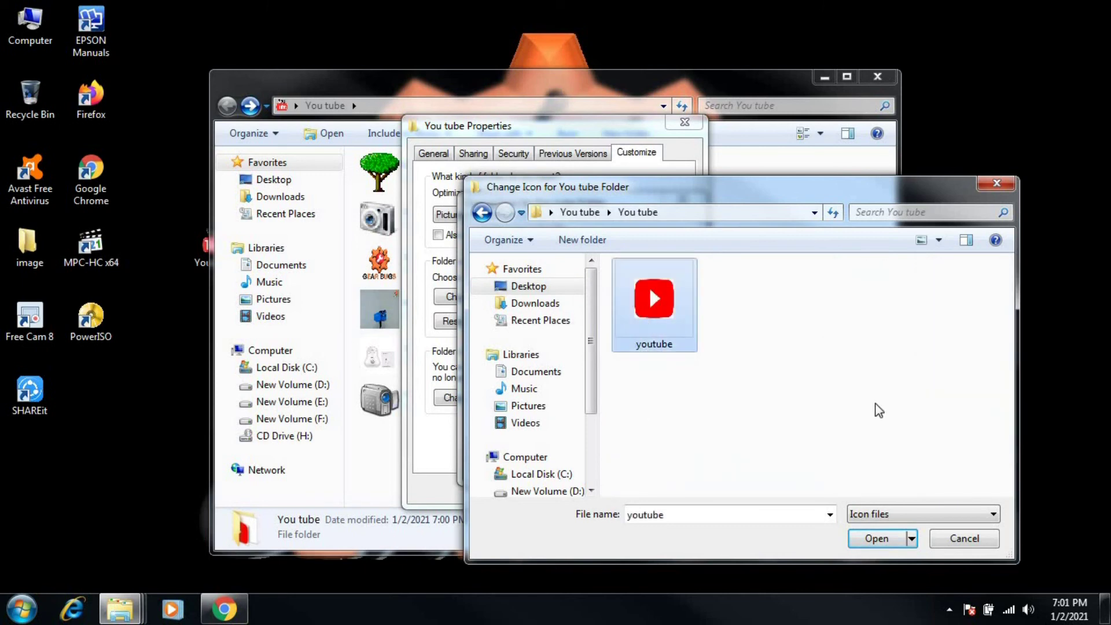
click(901, 538)
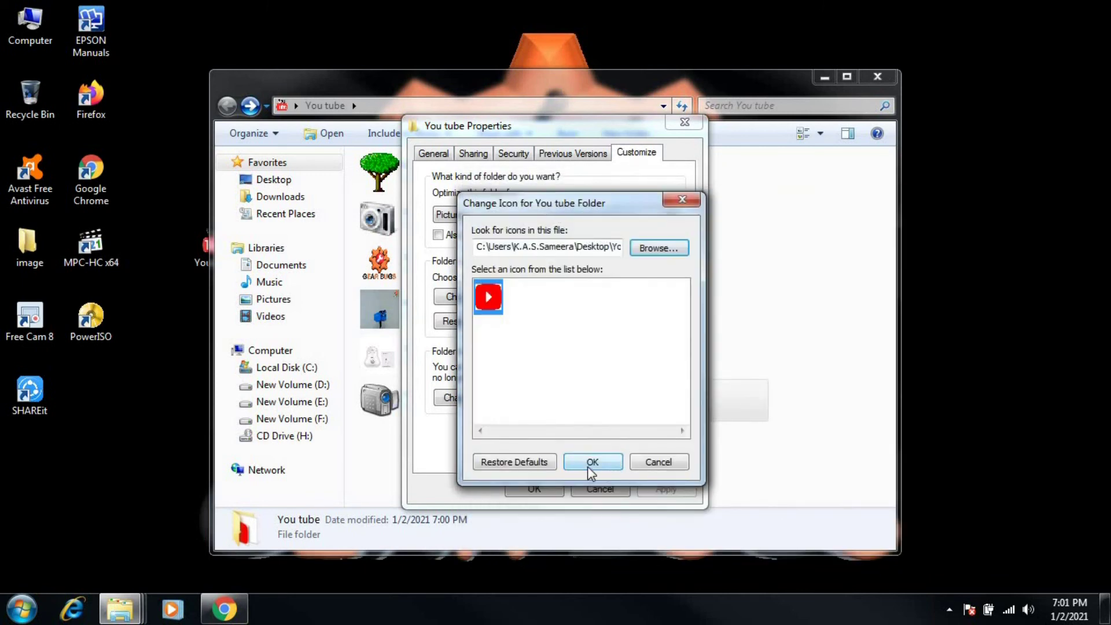
click(590, 463)
click(664, 488)
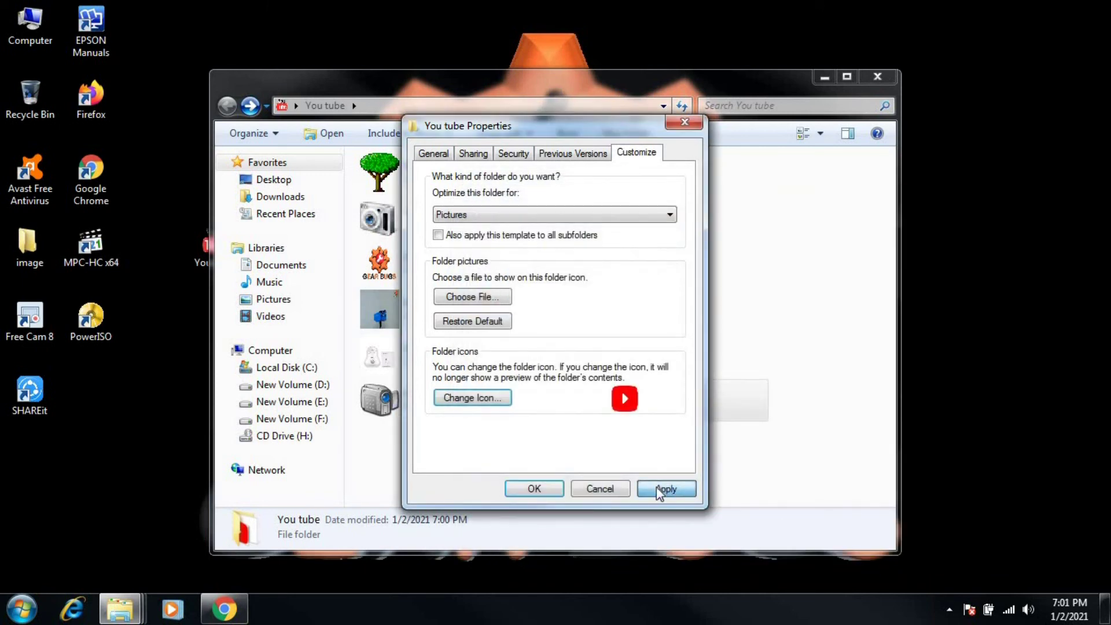
click(533, 489)
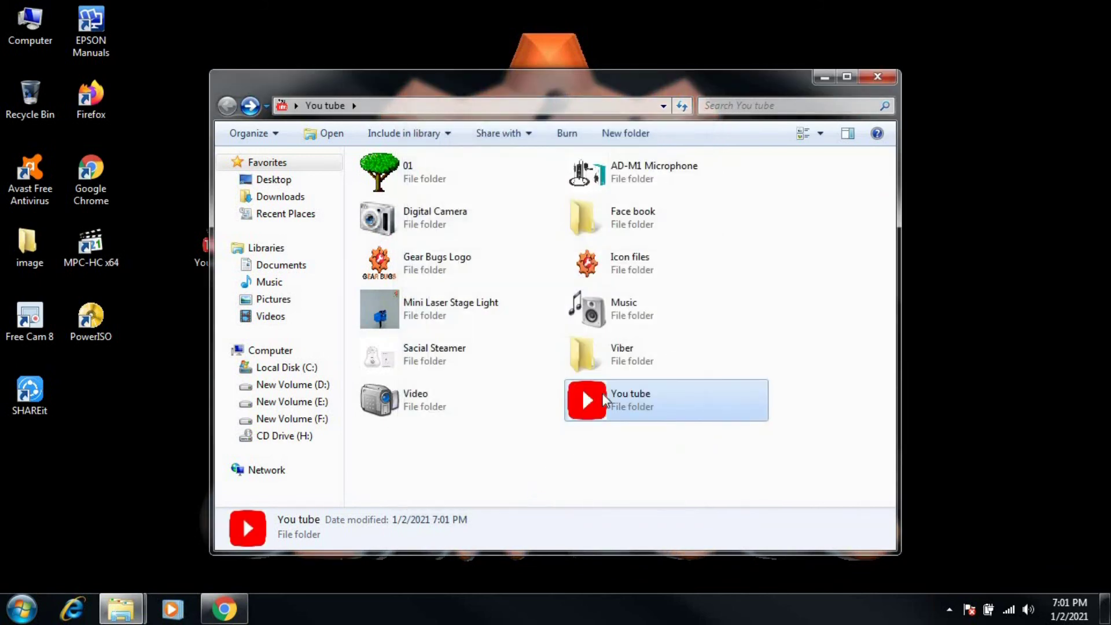
Maximize the folder window, check the new folder icon in the Tiles, Content, List and Details views, and close the window.
click(855, 75)
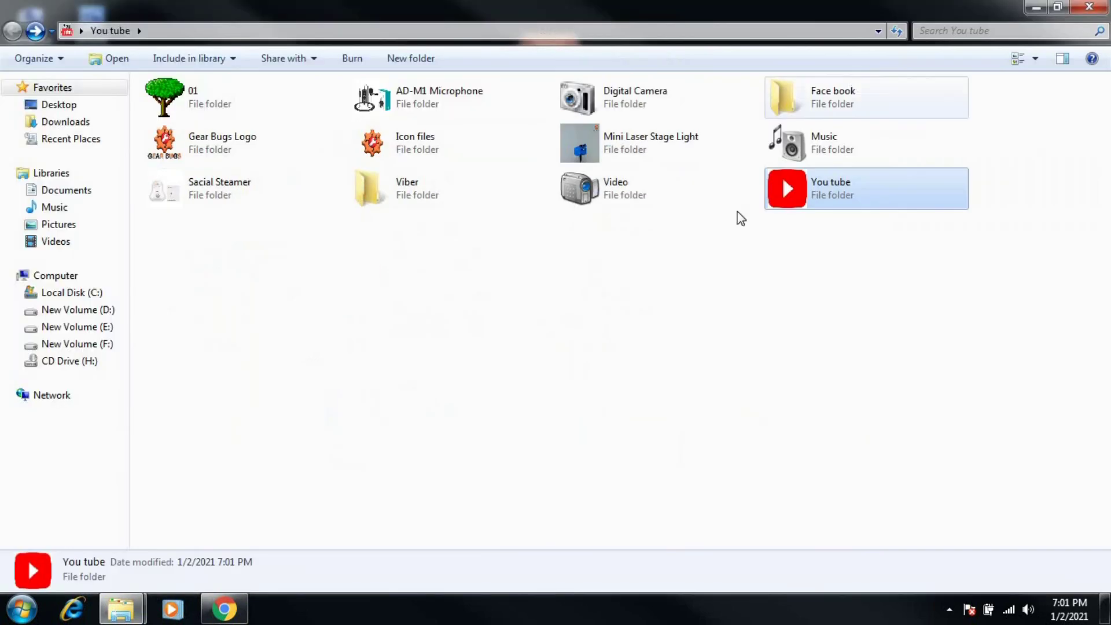
click(1017, 58)
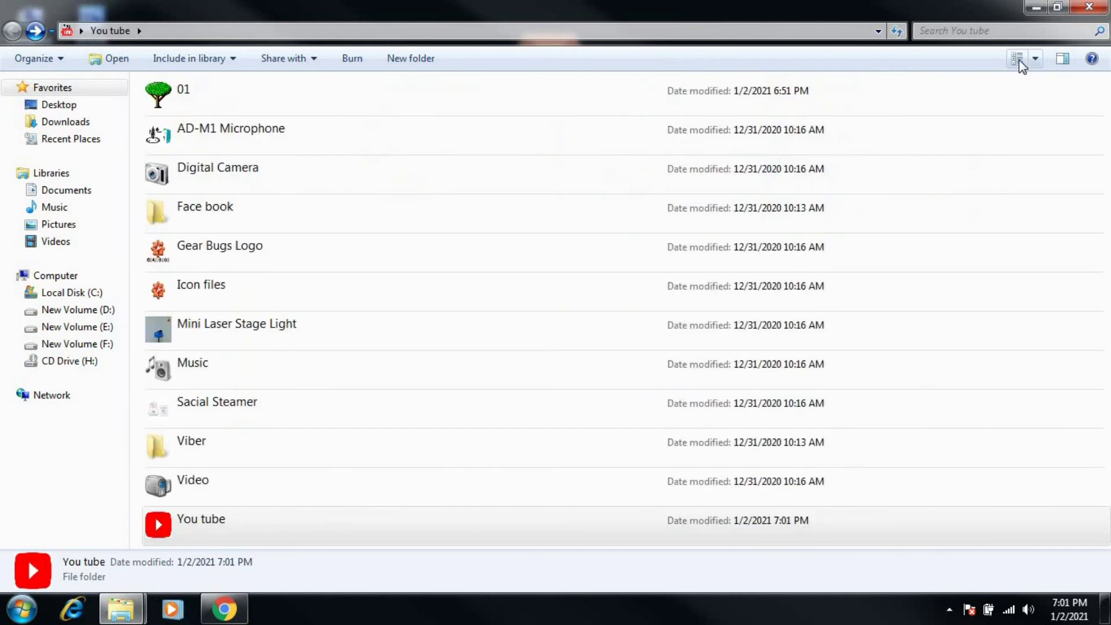
click(1017, 58)
click(1016, 58)
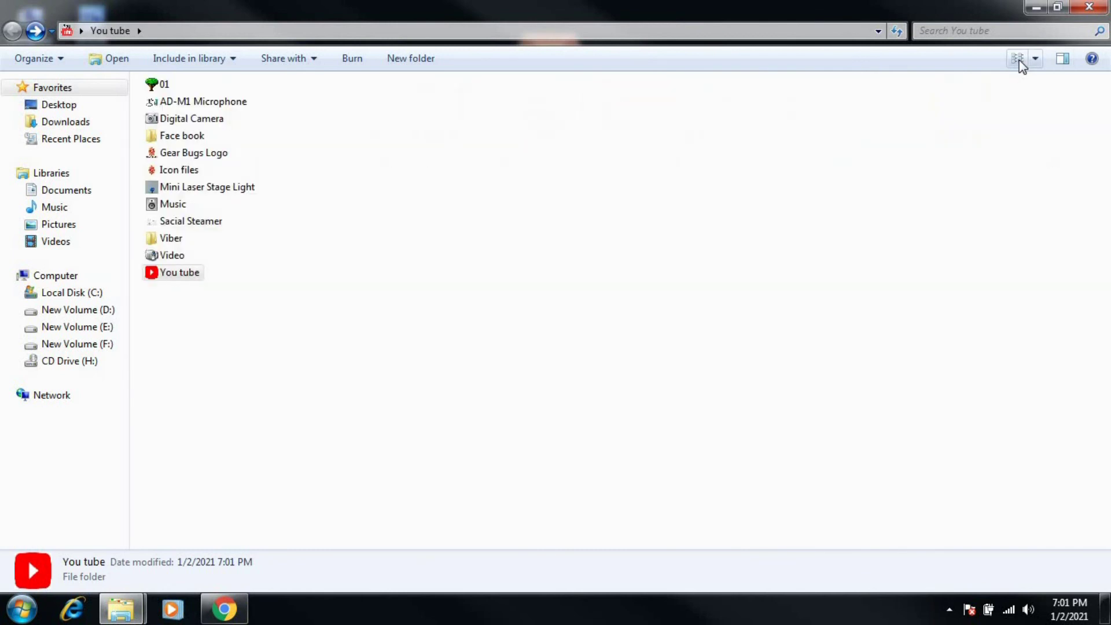
click(1018, 59)
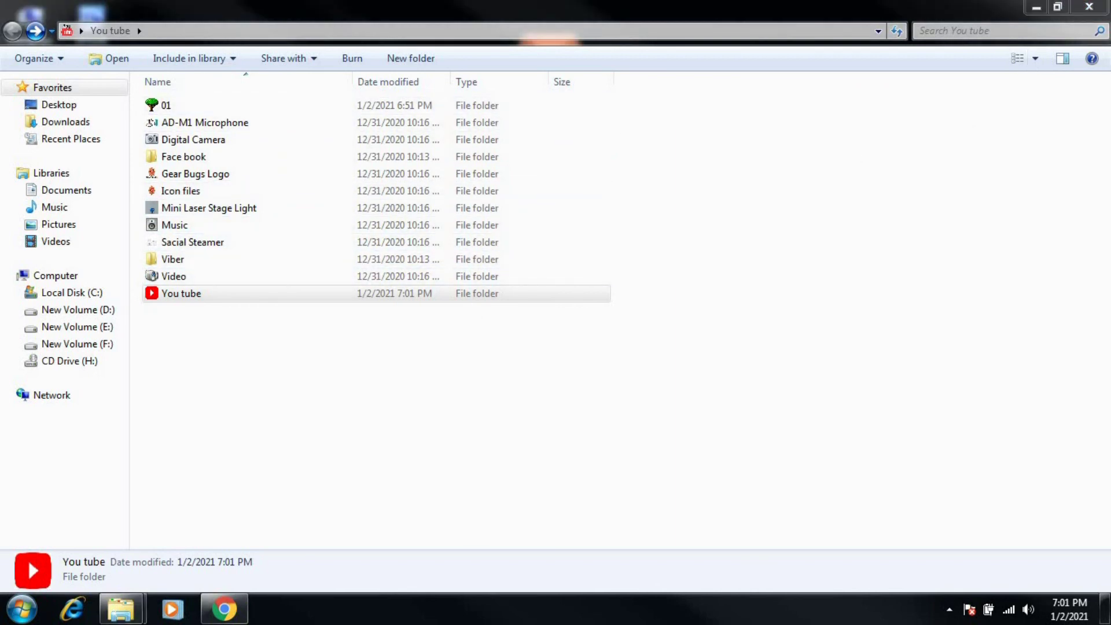
click(1089, 7)
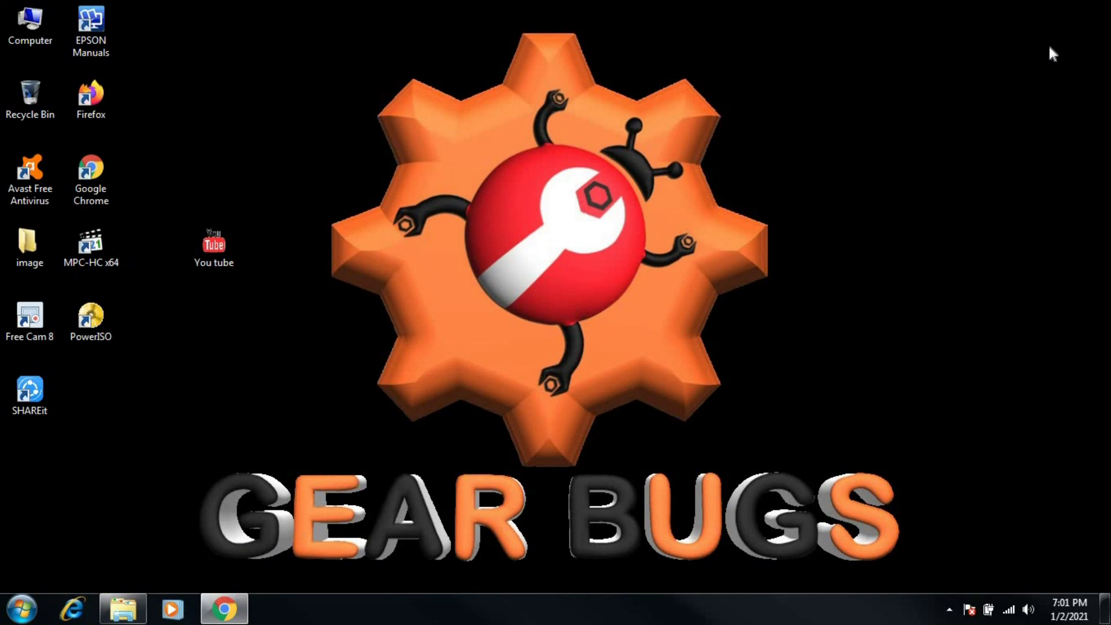